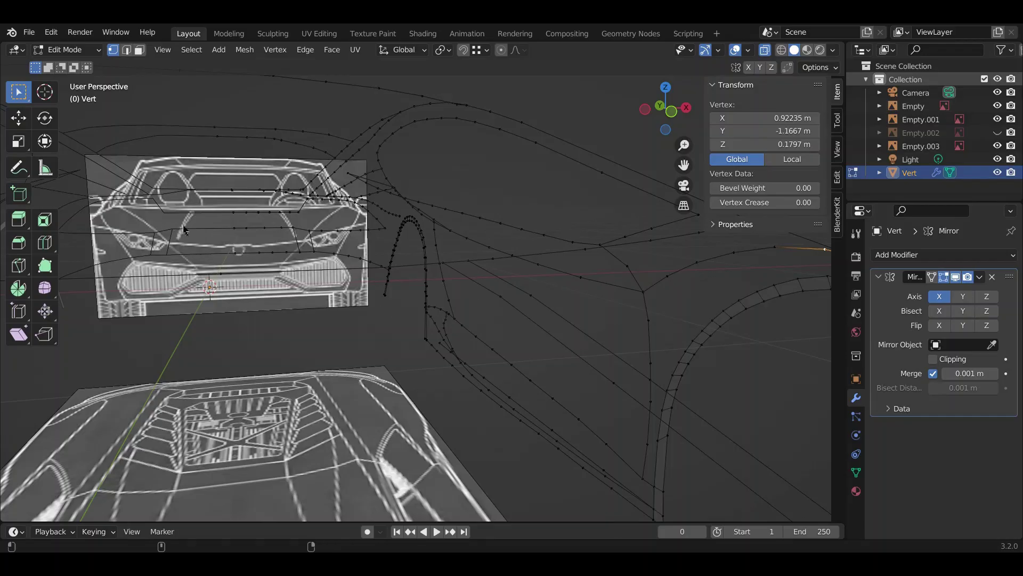
# Step: Nudge the first front-outline vertex sideways along X over the blueprint
pyautogui.moveTo(184, 231); pyautogui.dragTo(496, 229, button='middle')
pyautogui.scroll(3, 496, 230)
pyautogui.hotkey('ctrl', 's')
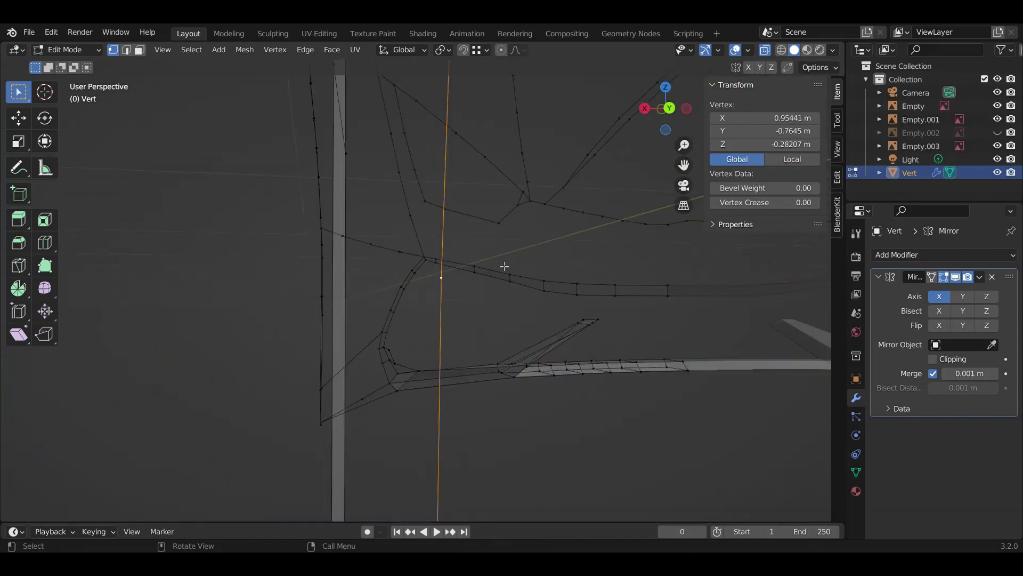
pyautogui.press('g')
pyautogui.click(504, 266)
pyautogui.press('KP_7')
pyautogui.keyDown('shift'); pyautogui.moveTo(504, 266); pyautogui.dragTo(534, 282, button='middle'); pyautogui.keyUp('shift')
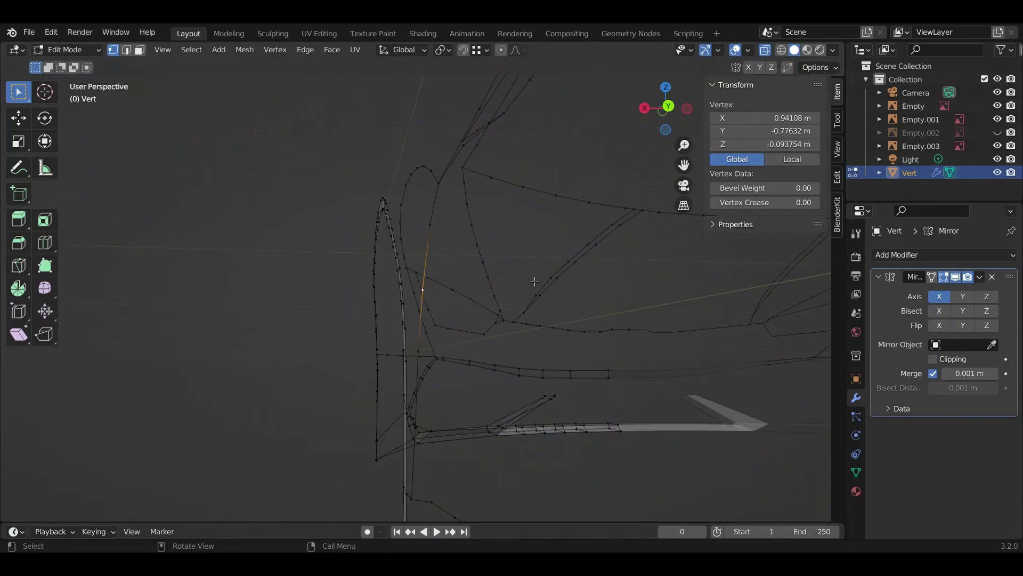
pyautogui.click(616, 203)
# Step: Move the next front vertex along X and save the file
pyautogui.press('g')
pyautogui.press('x')
pyautogui.click(532, 242)
pyautogui.hotkey('ctrl', 's')
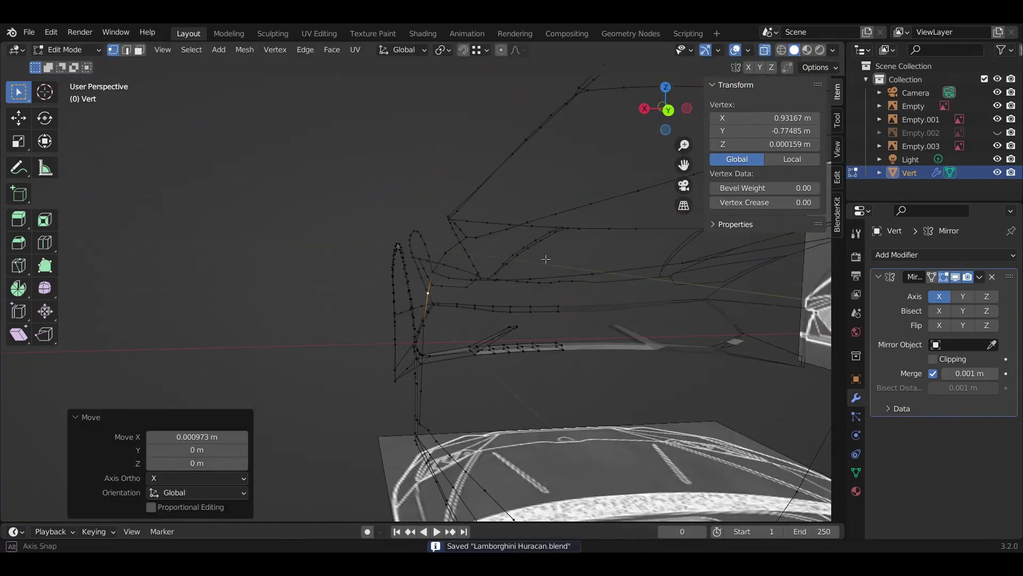
pyautogui.moveTo(532, 242); pyautogui.dragTo(523, 297, button='middle')
pyautogui.click(533, 241)
pyautogui.scroll(4, 522, 297)
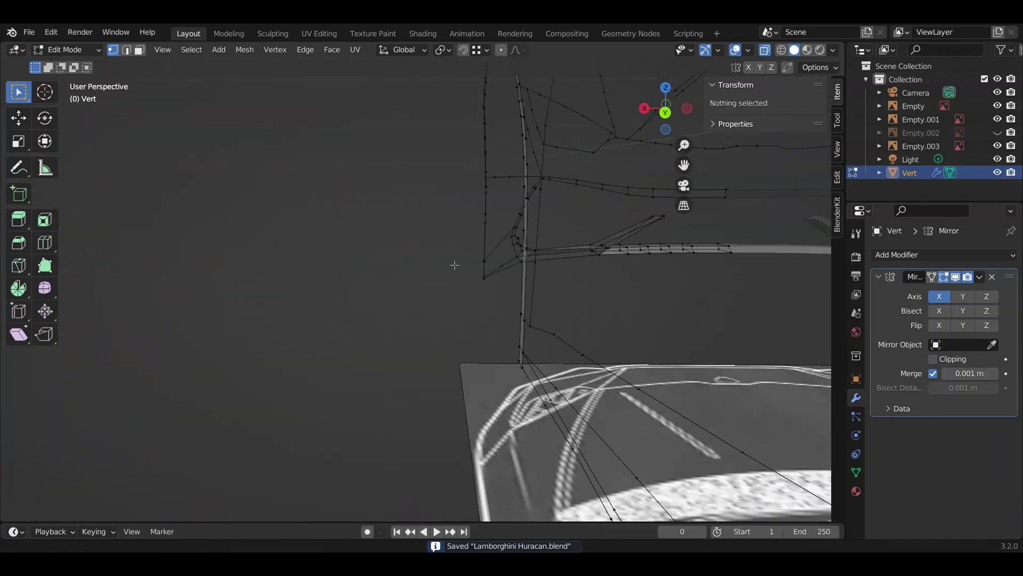
# Step: From top view, slide another front-outline vertex slightly along X
pyautogui.press('KP_7')
pyautogui.press('g')
pyautogui.press('x')
pyautogui.click(492, 294)
pyautogui.moveTo(491, 294); pyautogui.dragTo(406, 187, button='middle')
pyautogui.press('KP_7')
pyautogui.scroll(3, 407, 188)
pyautogui.click(406, 187)
pyautogui.press('KP_7')
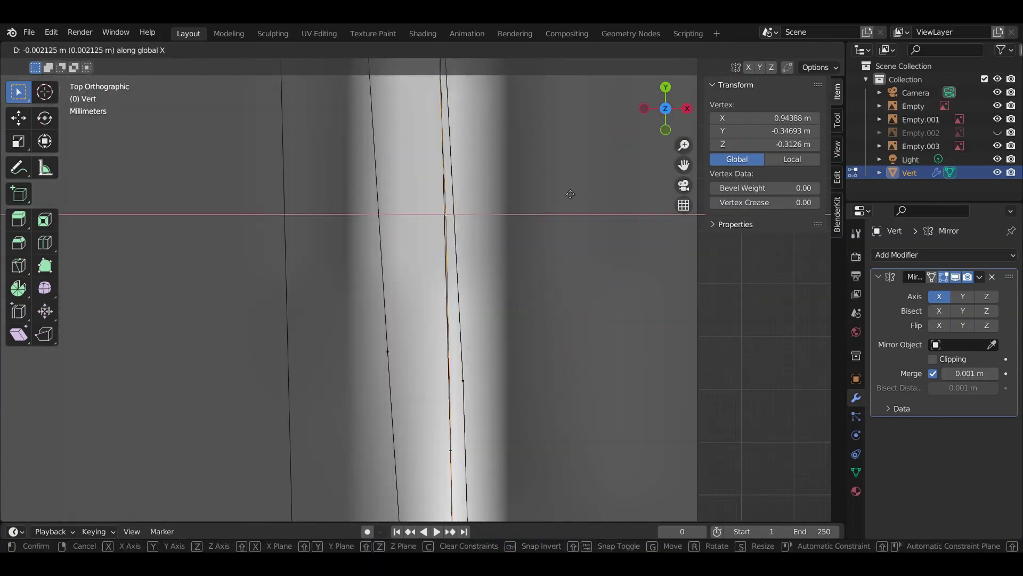
pyautogui.hotkey('ctrl', 's')
# Step: Nudge one more front vertex along X and save Lamborghini Huracan.blend
pyautogui.press('g')
pyautogui.press('x')
pyautogui.click(607, 171)
pyautogui.moveTo(608, 172)
pyautogui.mouseDown(button='middle')
pyautogui.moveTo(530, 292)
pyautogui.moveTo(547, 260)
pyautogui.moveTo(493, 276)
pyautogui.moveTo(181, 274)
pyautogui.mouseUp(button='middle')
pyautogui.press('g')
pyautogui.press('x')
pyautogui.click(541, 301)
pyautogui.hotkey('ctrl', 's')
# Step: Make the final small X-axis adjustments to the front vertices and save
pyautogui.press('g')
pyautogui.press('x')
pyautogui.click(493, 276)
pyautogui.press('g')
pyautogui.press('x')
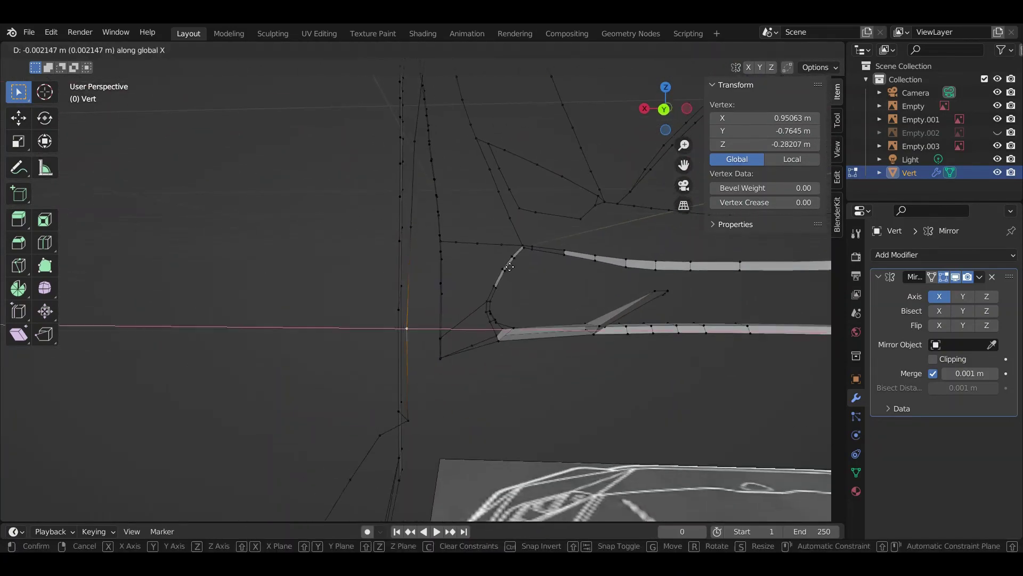
pyautogui.click(496, 283)
pyautogui.press('g')
pyautogui.press('x')
pyautogui.moveTo(495, 282); pyautogui.dragTo(510, 286, button='middle')
pyautogui.click(499, 287)
pyautogui.hotkey('ctrl', 's')
# Step: In Right view, extrude the side-intake vertex and slide it along X
pyautogui.press('KP_3')
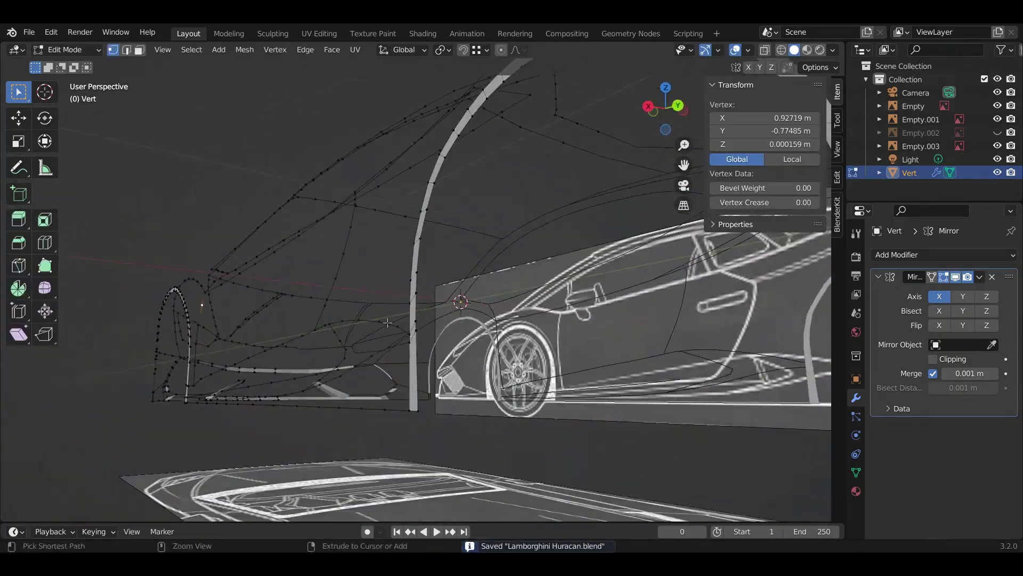
pyautogui.scroll(3, 446, 335)
pyautogui.scroll(3, 446, 336)
pyautogui.scroll(2, 445, 336)
pyautogui.click(414, 316)
pyautogui.click(445, 336)
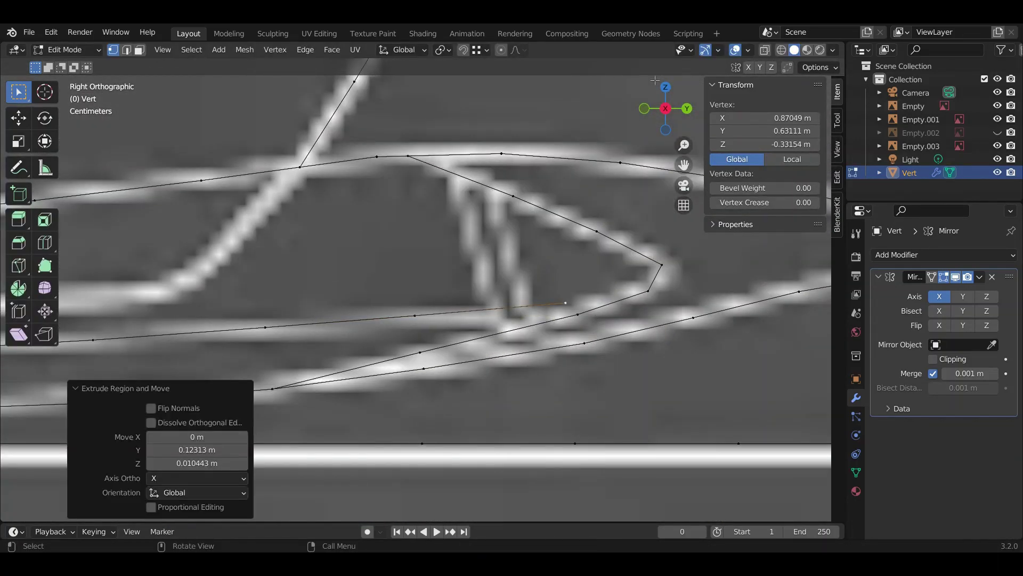
pyautogui.press('g')
pyautogui.press('x')
pyautogui.click(448, 246)
pyautogui.hotkey('ctrl', 's')
# Step: Re-save, return to box selection, and orbit to a rear three-quarter view
pyautogui.moveTo(448, 245); pyautogui.dragTo(450, 248, button='middle')
pyautogui.press('KP_3')
pyautogui.hotkey('ctrl', 's')
pyautogui.scroll(2, 448, 245)
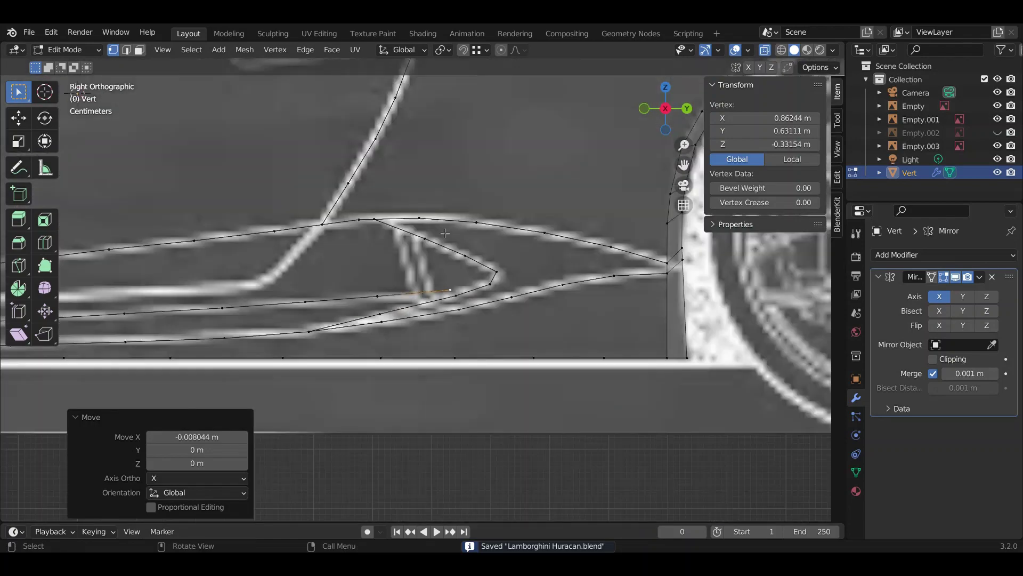
pyautogui.scroll(2, 448, 246)
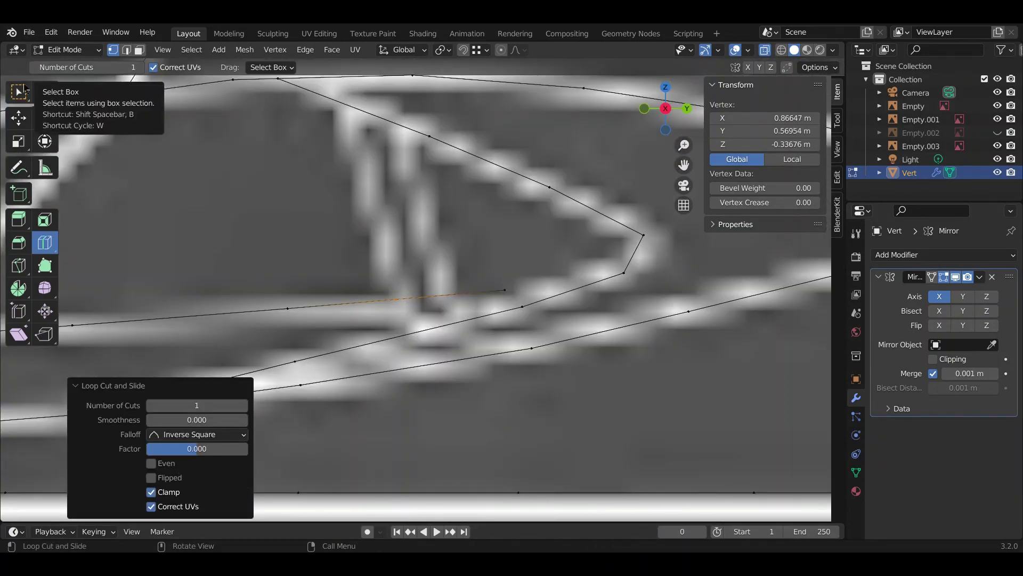
pyautogui.click(25, 89)
pyautogui.scroll(3, 384, 376)
pyautogui.hotkey('ctrl', 's')
pyautogui.scroll(-5, 374, 354)
pyautogui.scroll(3, 373, 354)
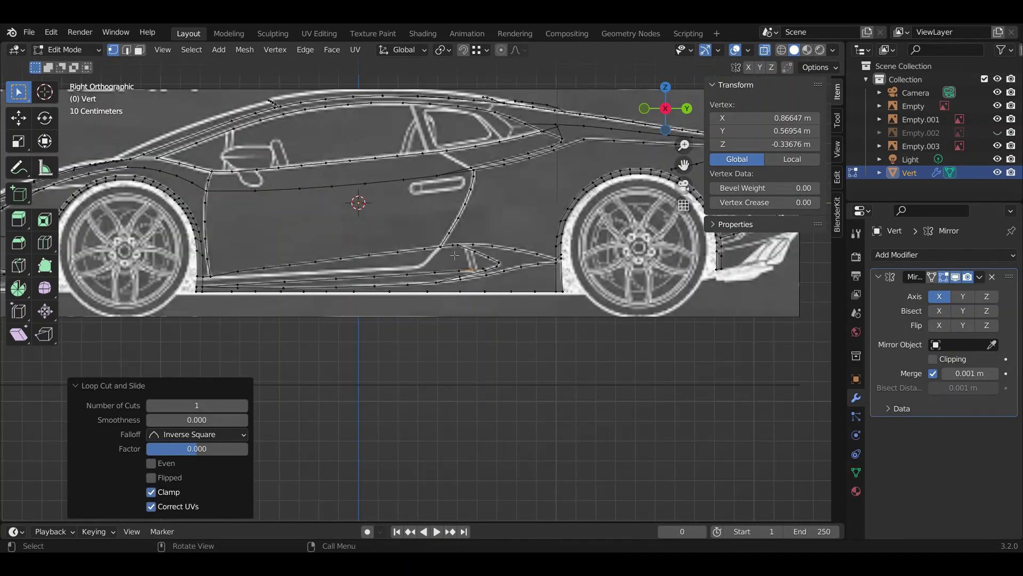
pyautogui.moveTo(373, 354)
pyautogui.mouseDown(button='middle')
pyautogui.moveTo(406, 287)
pyautogui.moveTo(556, 304)
pyautogui.moveTo(479, 369)
pyautogui.mouseUp(button='middle')
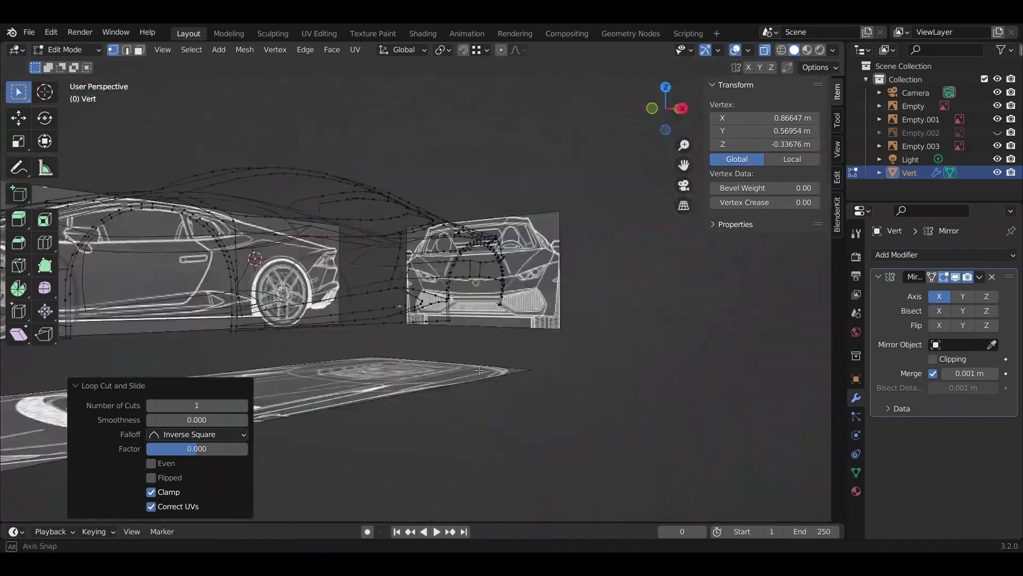
pyautogui.moveTo(594, 384); pyautogui.dragTo(424, 322, button='middle')
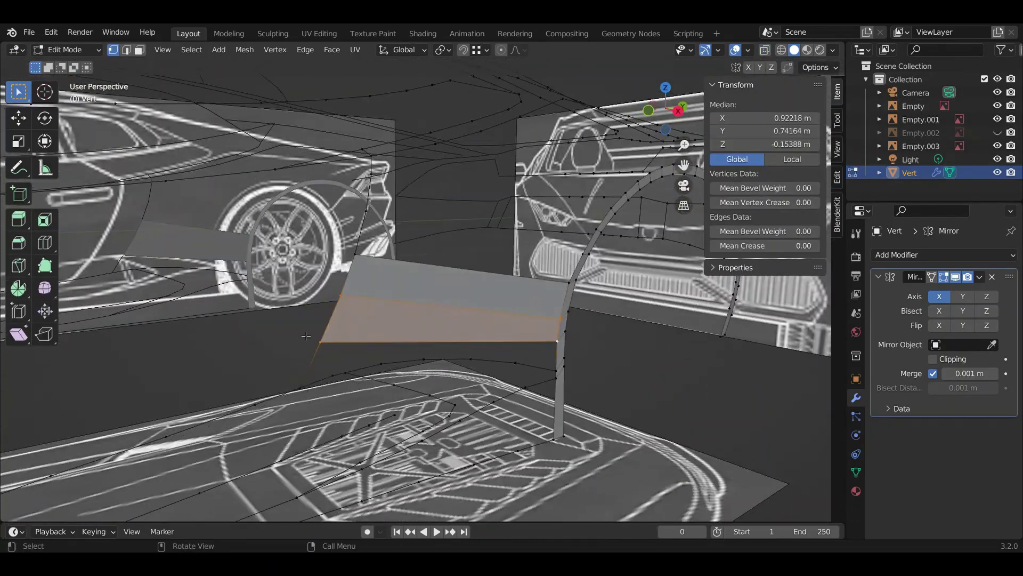
# Step: Box-select the front wheel-arch edge vertices and reposition them
pyautogui.moveTo(373, 320); pyautogui.dragTo(423, 344, button='middle')
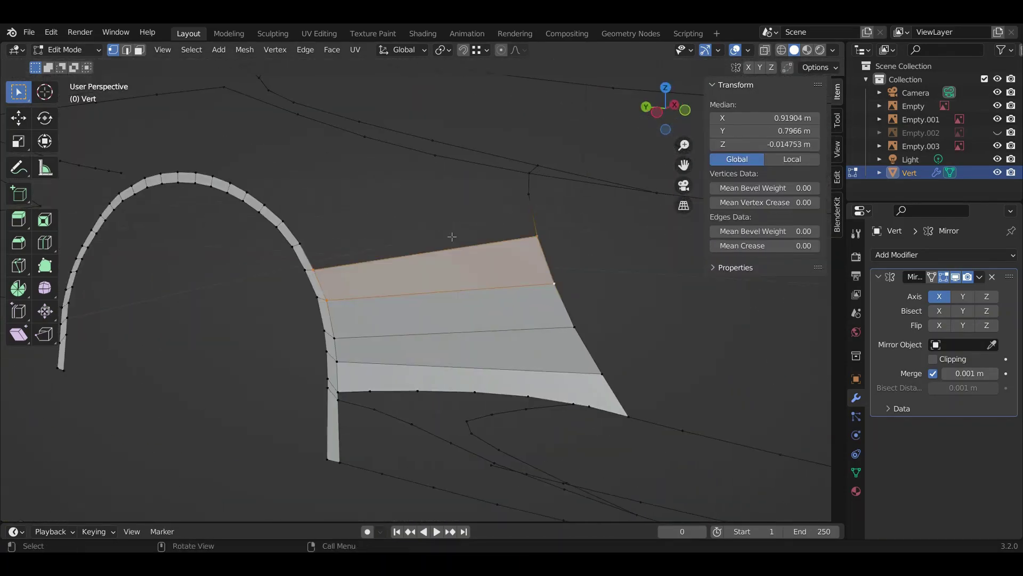
pyautogui.moveTo(388, 279); pyautogui.dragTo(467, 286, button='middle')
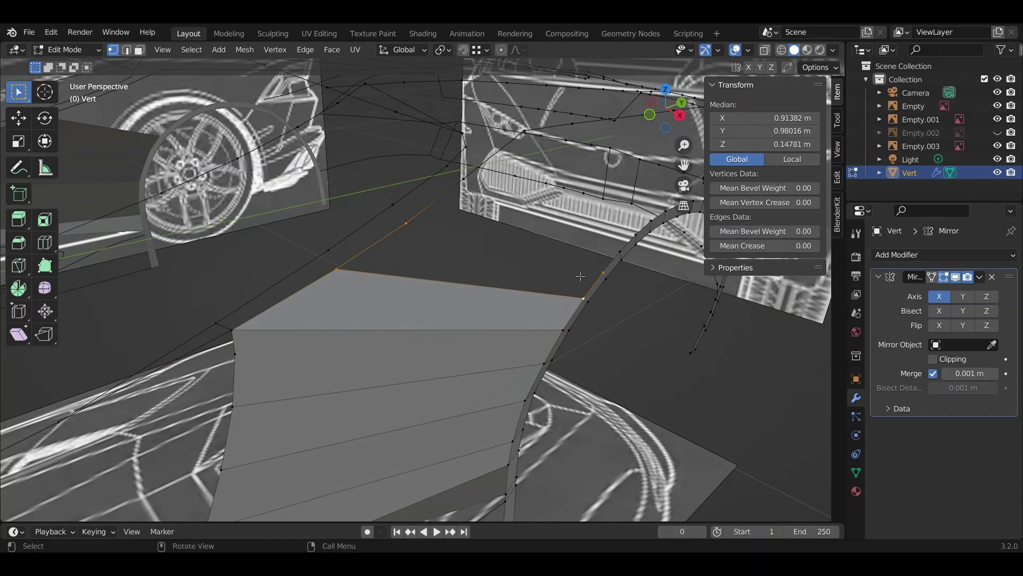
pyautogui.moveTo(580, 275); pyautogui.dragTo(472, 294, button='middle')
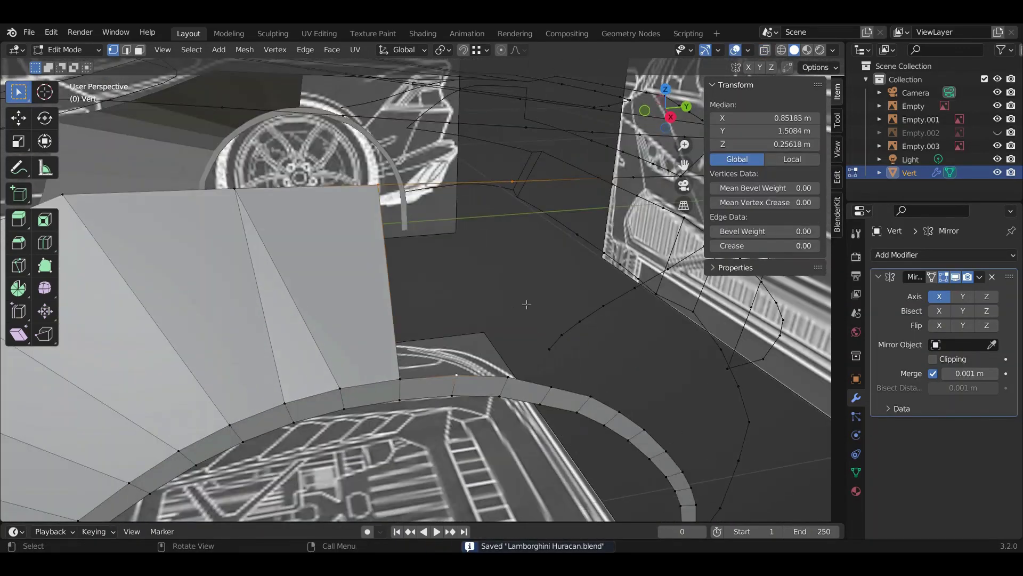
pyautogui.hotkey('ctrl', 's')
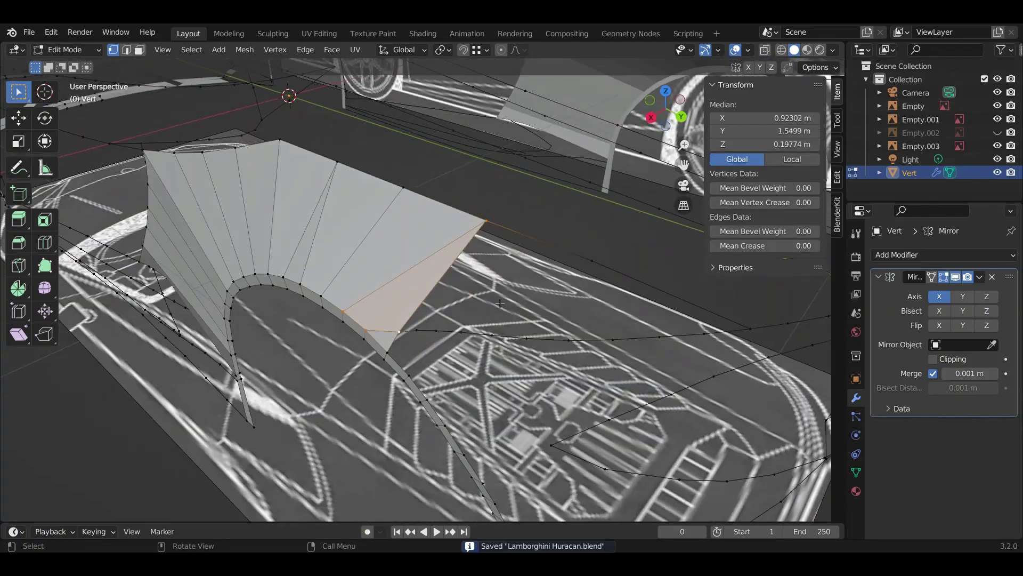
pyautogui.moveTo(291, 244); pyautogui.dragTo(329, 267)
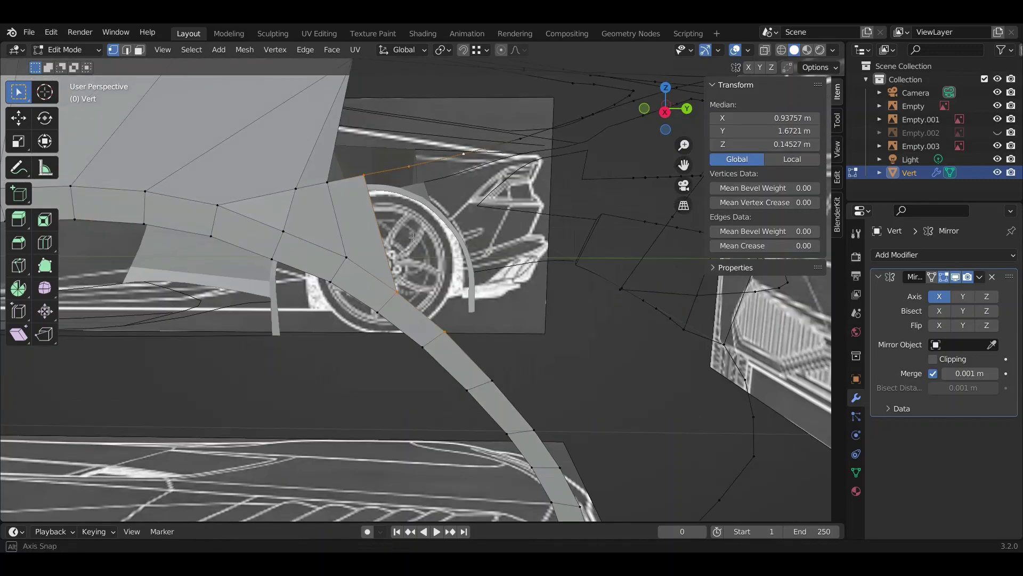
pyautogui.moveTo(414, 237); pyautogui.dragTo(406, 309, button='middle')
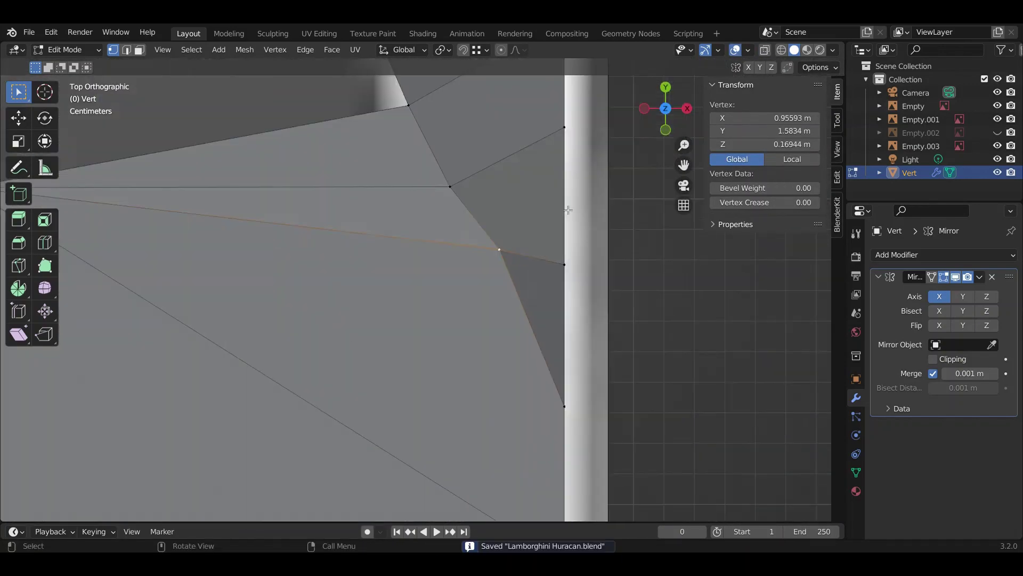
pyautogui.click(559, 238)
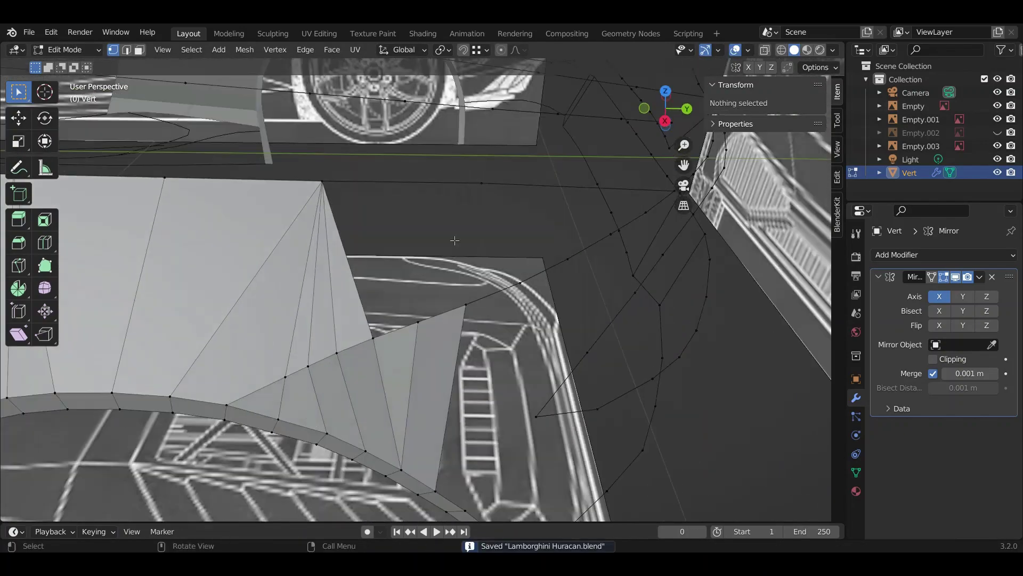
# Step: Add an edge loop across the new side faces
pyautogui.hotkey('ctrl', 'r')
pyautogui.click(434, 347)
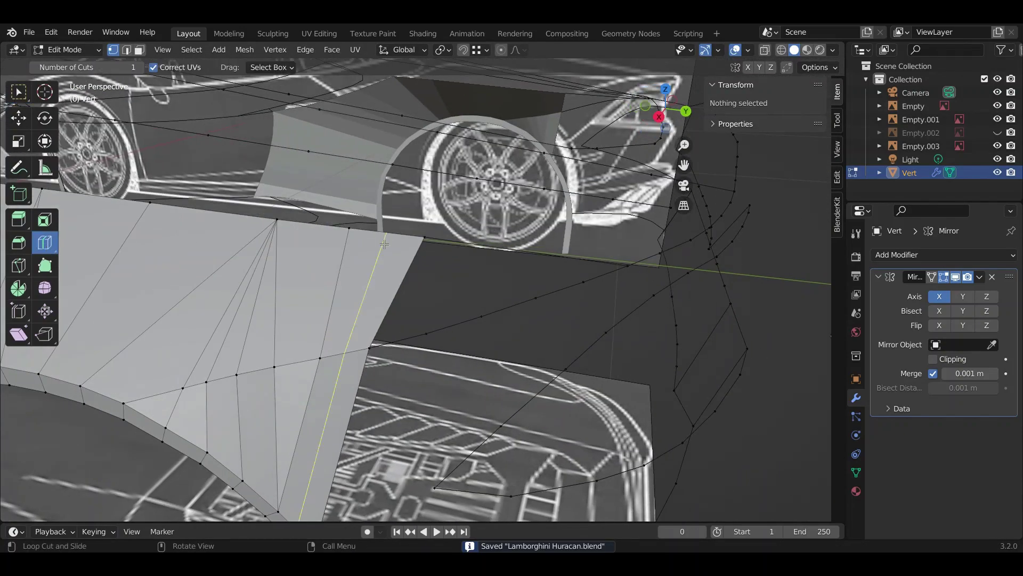
pyautogui.click(253, 376)
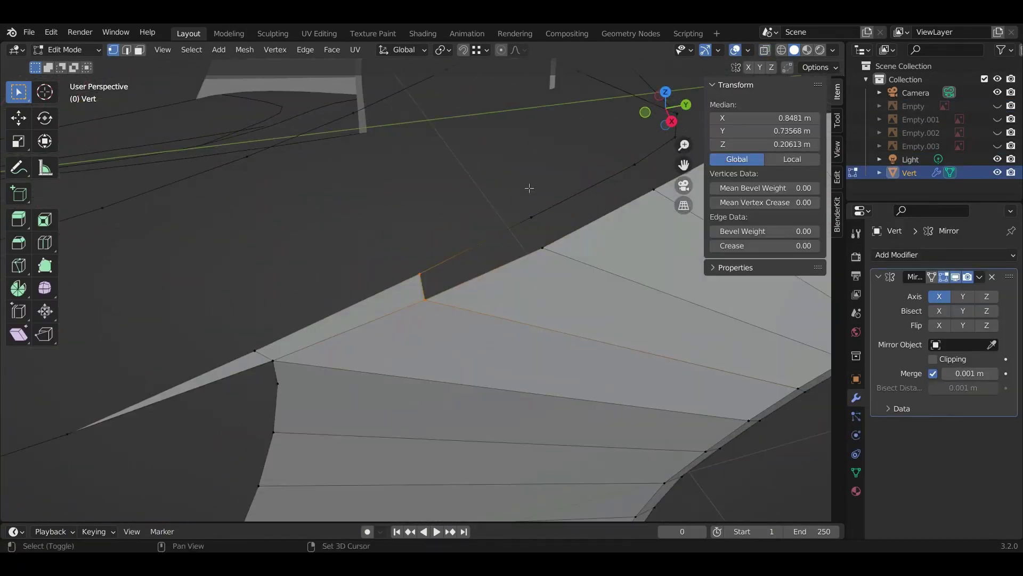
pyautogui.moveTo(514, 240); pyautogui.dragTo(477, 296, button='middle')
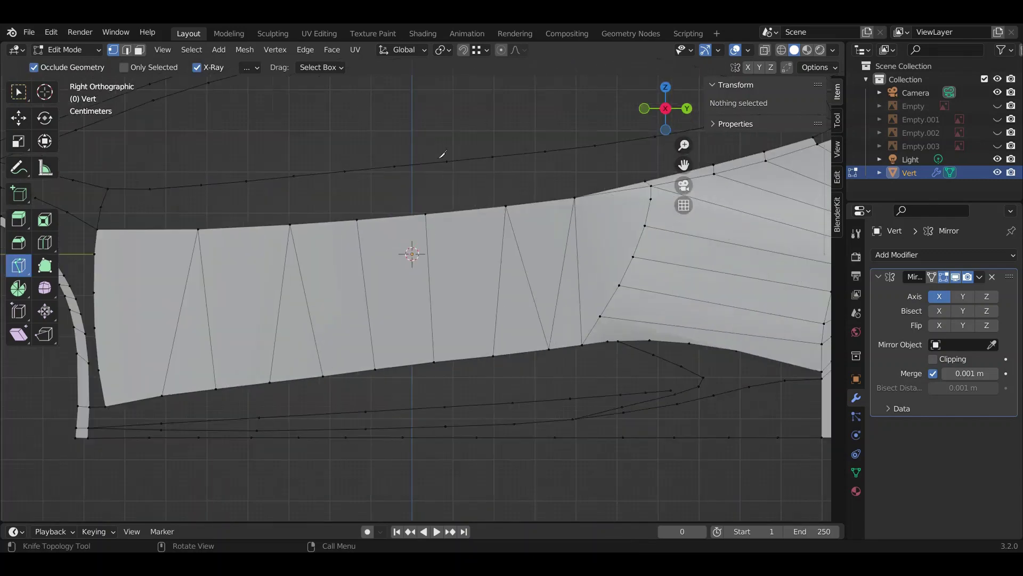
# Step: Knife-cut a first lengthwise line across the side-panel faces
pyautogui.click(437, 250)
pyautogui.scroll(3, 439, 247)
pyautogui.click(273, 259)
pyautogui.press('Return')
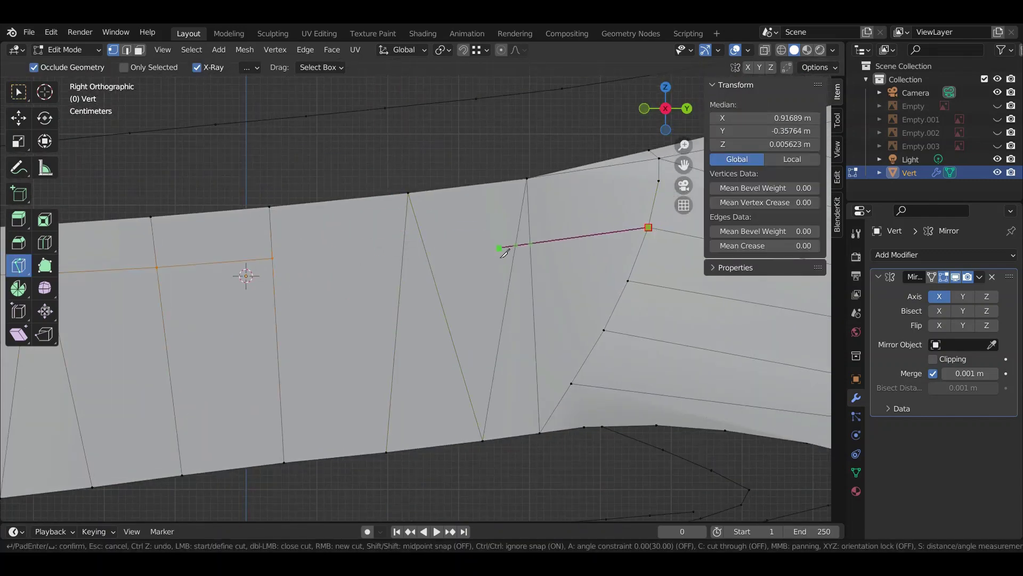
pyautogui.moveTo(351, 207); pyautogui.dragTo(586, 184, button='middle')
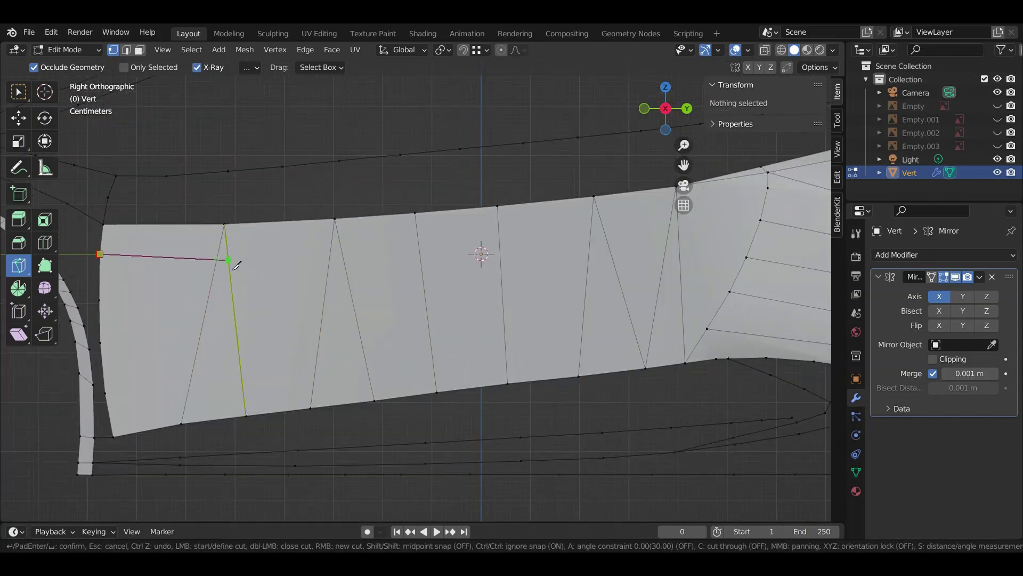
pyautogui.scroll(4, 572, 224)
pyautogui.hotkey('ctrl', 'z')
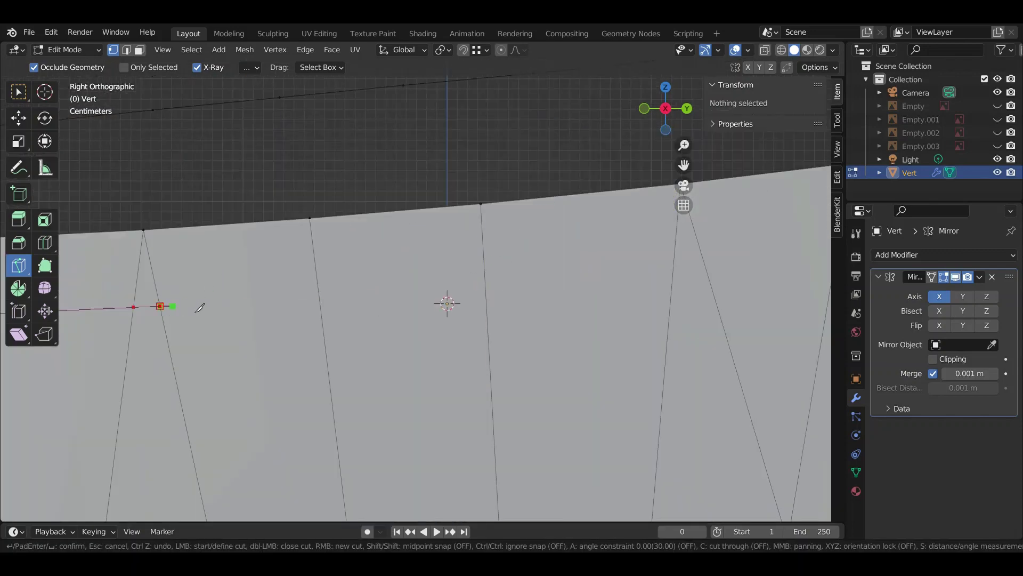
pyautogui.scroll(-2, 489, 294)
pyautogui.press('Return')
pyautogui.scroll(-4, 395, 290)
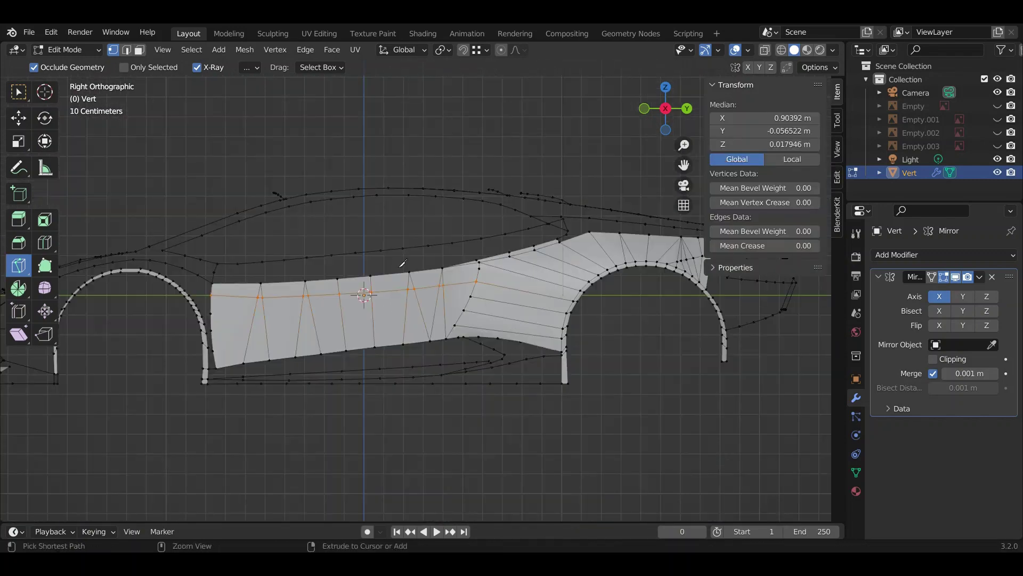
# Step: Knife-cut a second line along the lower side panel and box-select its vertices
pyautogui.press('k')
pyautogui.scroll(4, 554, 224)
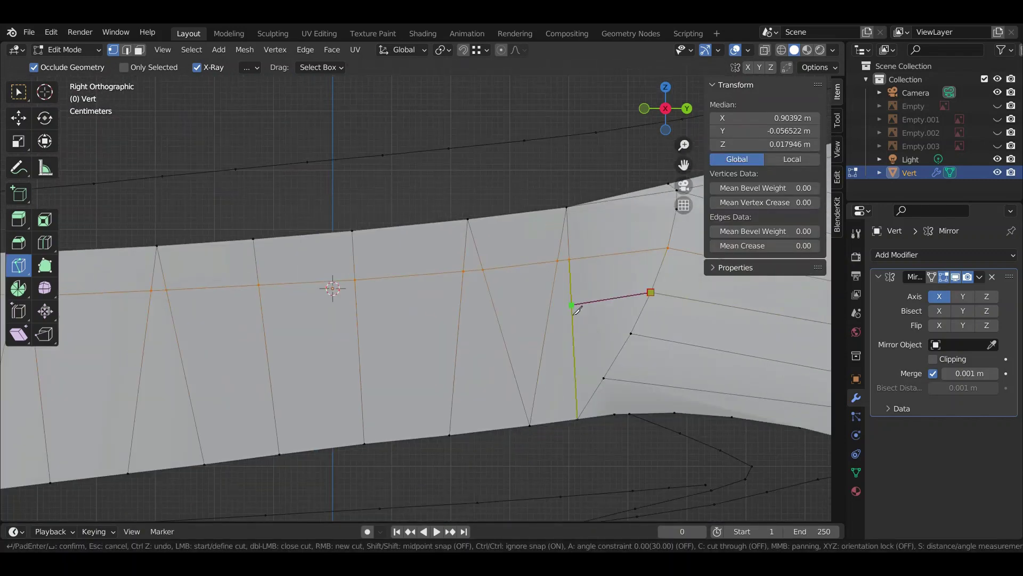
pyautogui.scroll(4, 463, 324)
pyautogui.scroll(1, 404, 347)
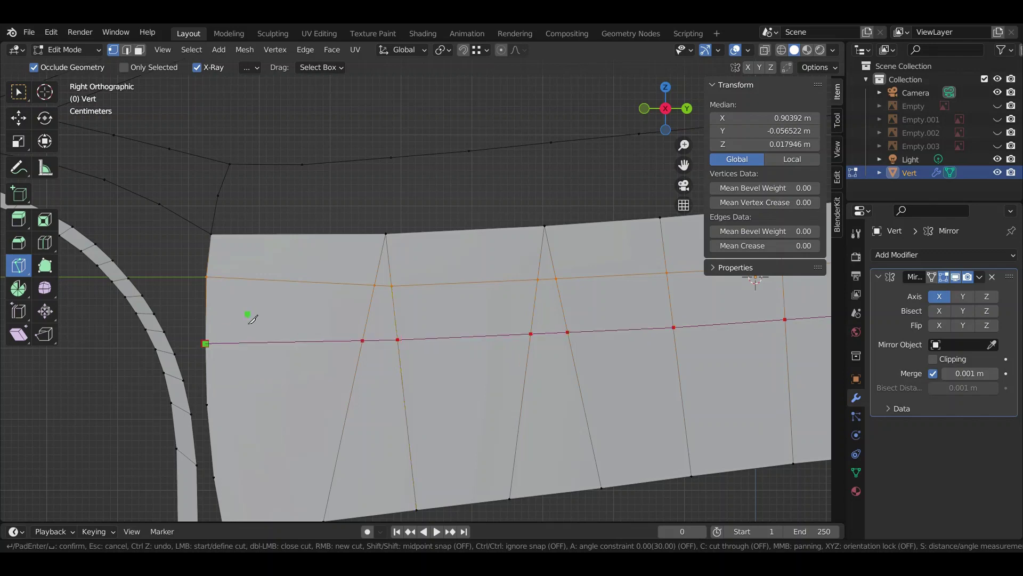
pyautogui.moveTo(220, 409); pyautogui.dragTo(105, 311, button='middle')
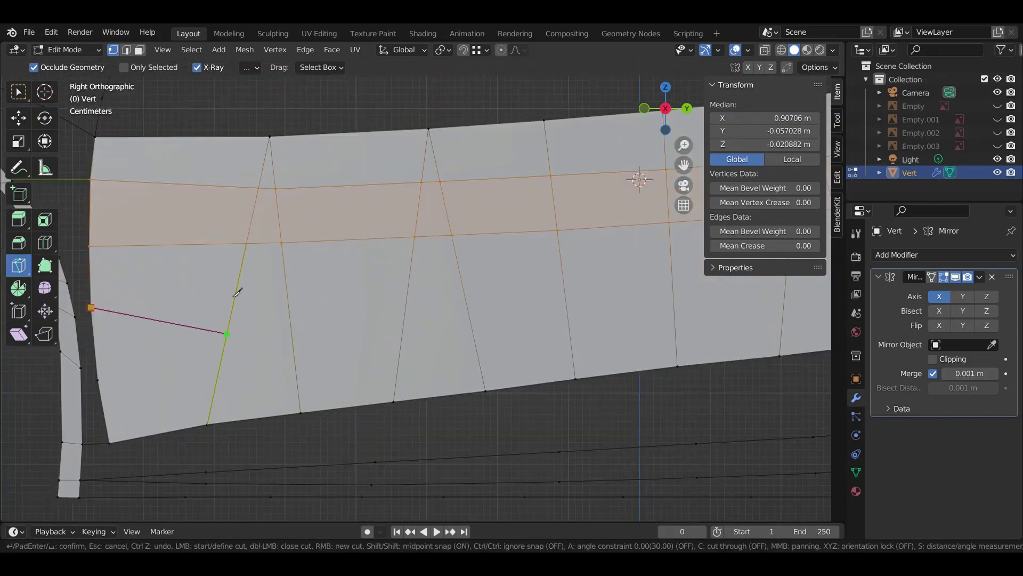
pyautogui.click(291, 301)
pyautogui.keyDown('ctrl'); pyautogui.scroll(-5, 313, 299); pyautogui.keyUp('ctrl')
pyautogui.scroll(-2, 314, 307)
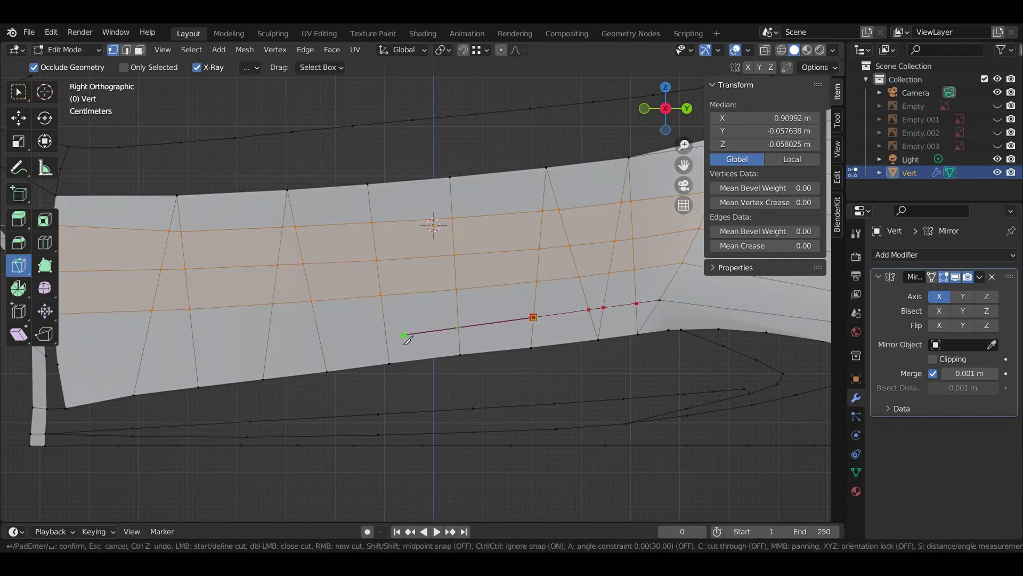
pyautogui.scroll(1, 403, 336)
pyautogui.keyDown('ctrl'); pyautogui.scroll(3, 401, 337); pyautogui.keyUp('ctrl')
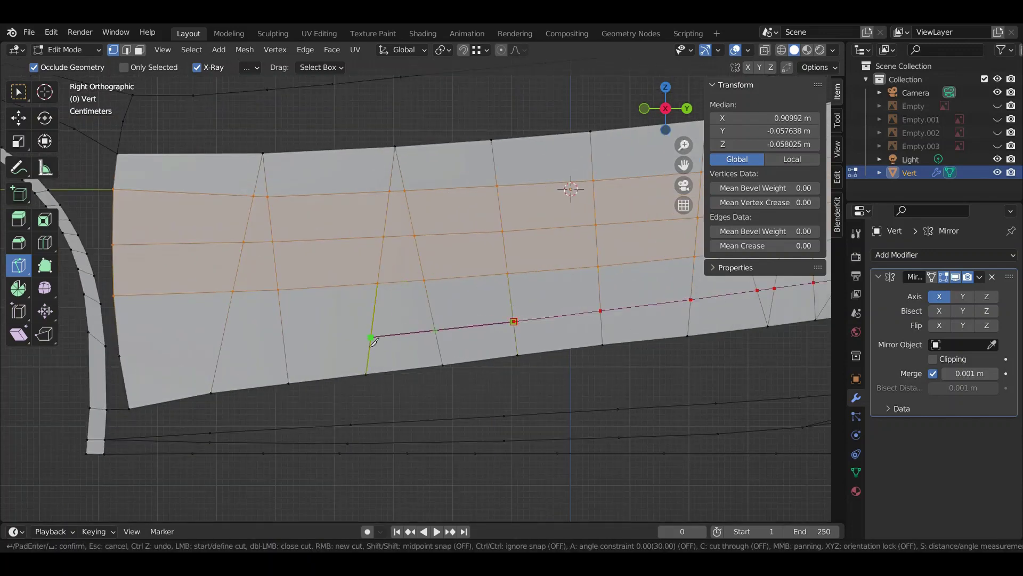
pyautogui.press('Return')
pyautogui.moveTo(226, 297); pyautogui.dragTo(276, 415, button='middle')
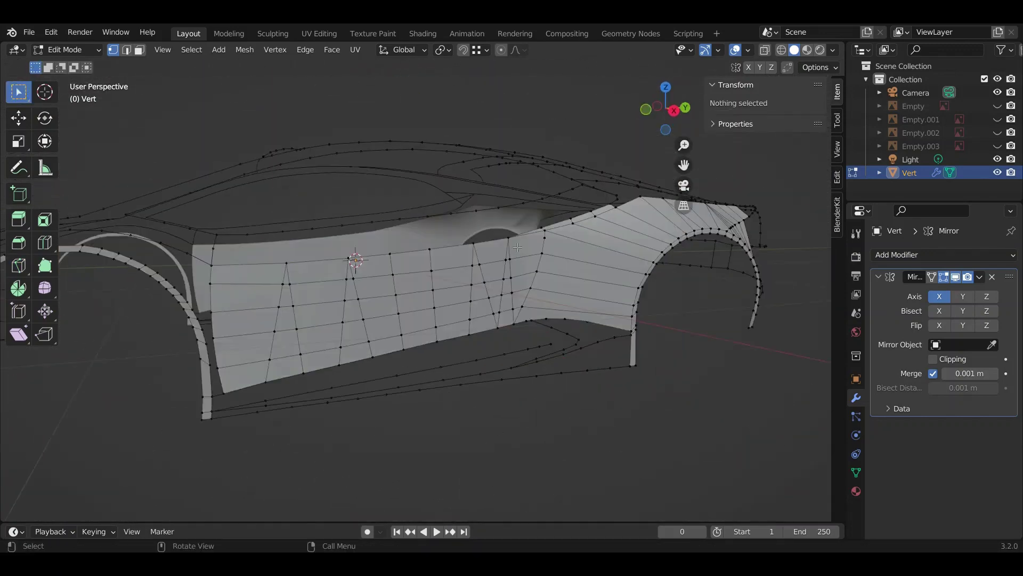
# Step: In side view with X-ray on, circle-select the new cut vertices
pyautogui.press('KP_3')
pyautogui.moveTo(223, 276); pyautogui.dragTo(366, 290)
pyautogui.hotkey('alt', 'z')
pyautogui.scroll(2, 151, 286)
pyautogui.press('c')
pyautogui.press('Escape')
pyautogui.moveTo(611, 167); pyautogui.dragTo(237, 292, button='middle')
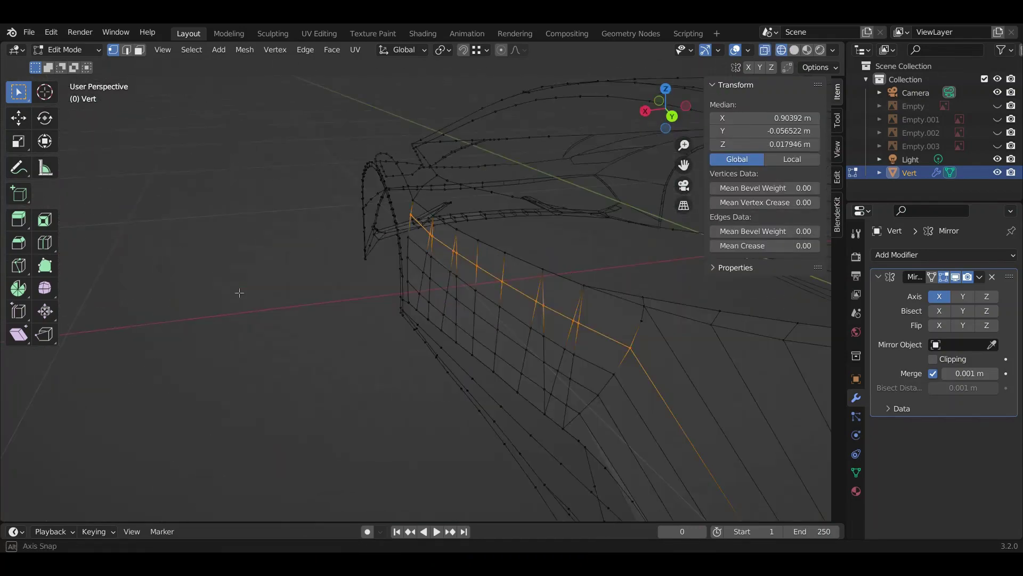
# Step: Shift the selected cut vertices about -0.0055 m along X and save
pyautogui.press('KP_7')
pyautogui.hotkey('ctrl', 's')
pyautogui.press('g')
pyautogui.press('x')
pyautogui.click(541, 231)
pyautogui.moveTo(541, 231); pyautogui.dragTo(477, 258, button='middle')
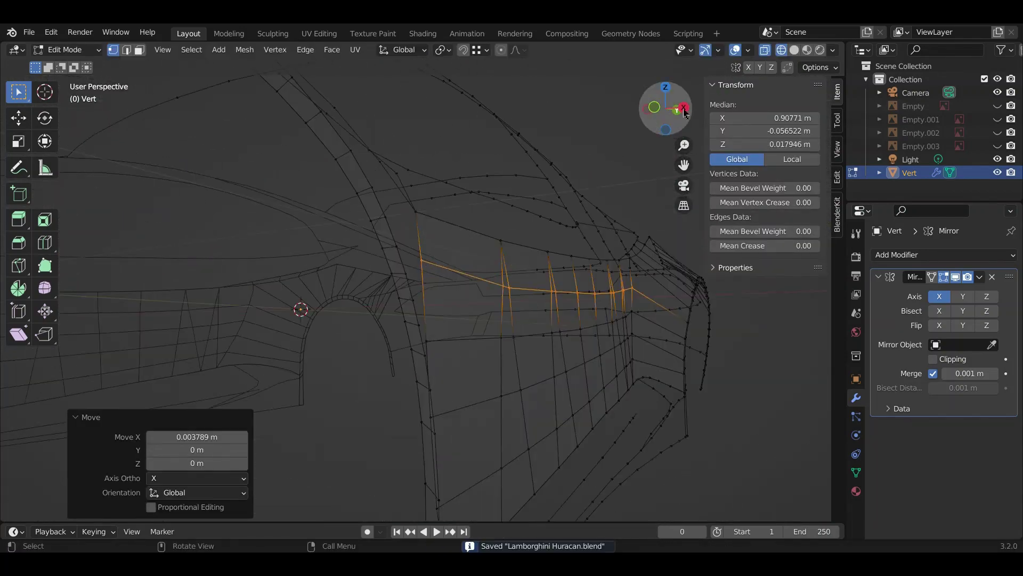
pyautogui.click(685, 114)
pyautogui.scroll(3, 464, 291)
# Step: Refine the X shift from top view and brush-select another vertex row
pyautogui.press('KP_7')
pyautogui.press('g')
pyautogui.press('x')
pyautogui.click(453, 299)
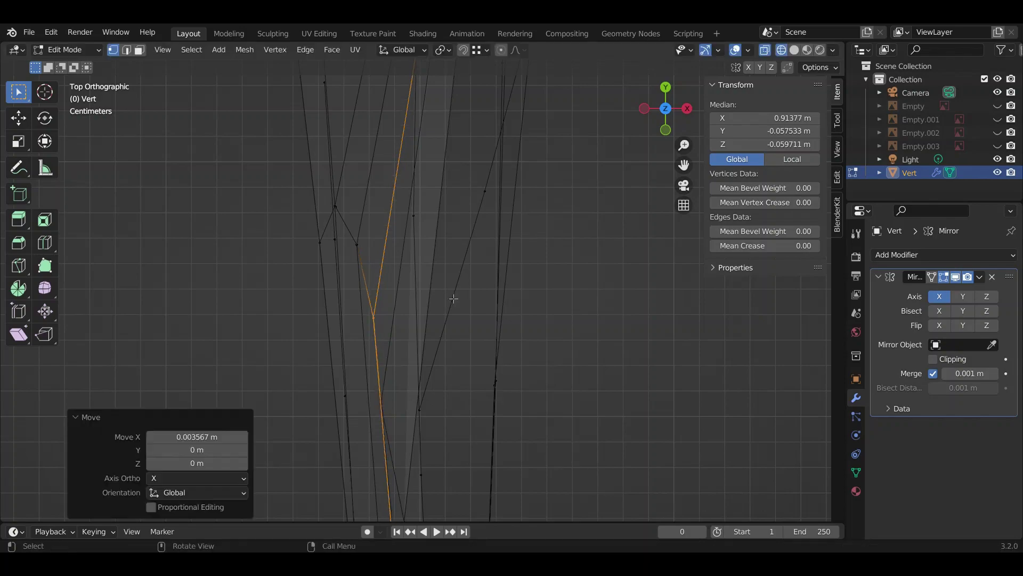
pyautogui.press('KP_3')
pyautogui.hotkey('ctrl', 's')
pyautogui.press('c')
pyautogui.moveTo(151, 251); pyautogui.dragTo(136, 303)
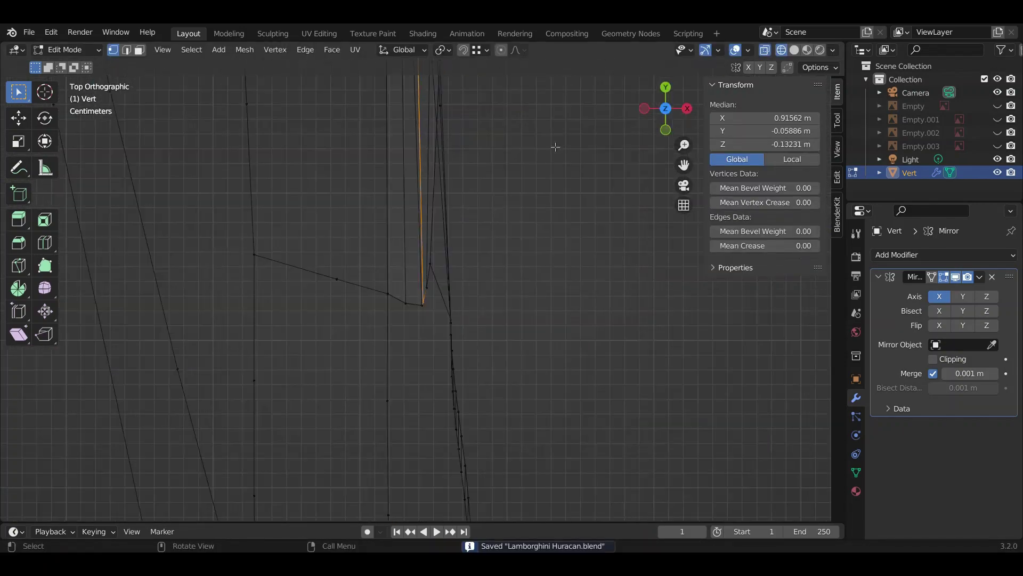
pyautogui.click(419, 287)
# Step: Select the next row of side-panel vertices, nudge them along X, and save
pyautogui.press('KP_3')
pyautogui.hotkey('alt', 'a')
pyautogui.press('c')
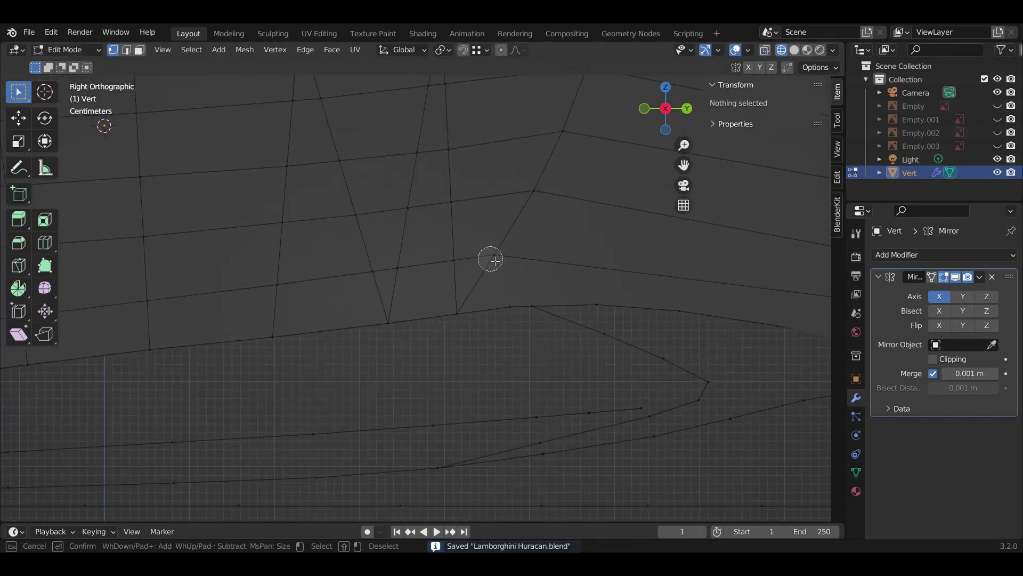
pyautogui.moveTo(488, 258); pyautogui.dragTo(404, 312)
pyautogui.click(499, 185)
pyautogui.moveTo(499, 185); pyautogui.dragTo(369, 225, button='middle')
pyautogui.hotkey('ctrl', 's')
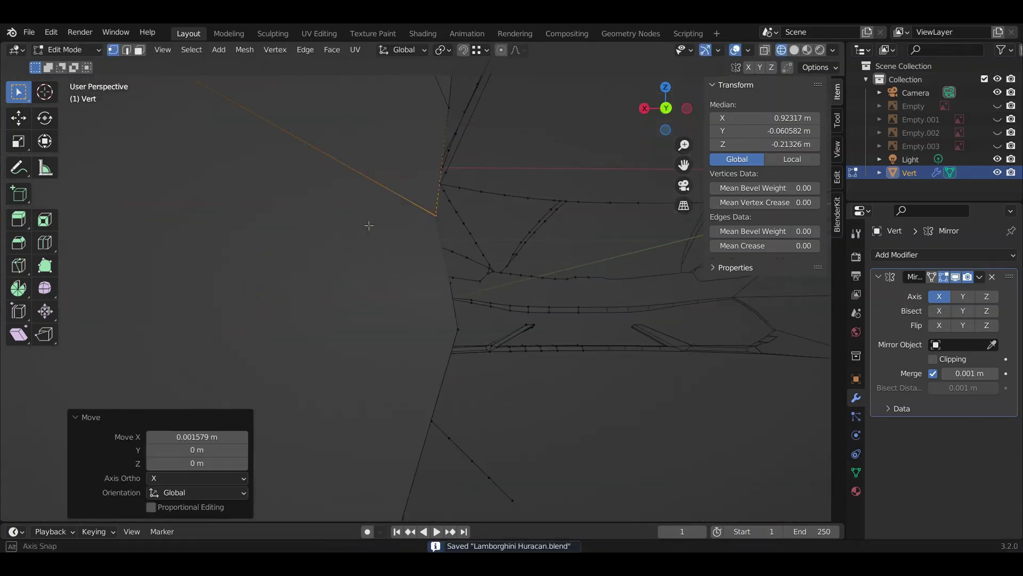
# Step: Knife-cut near the lower panel toward the rear wheel arch and adjust vertices along X
pyautogui.click(520, 230)
pyautogui.press('k')
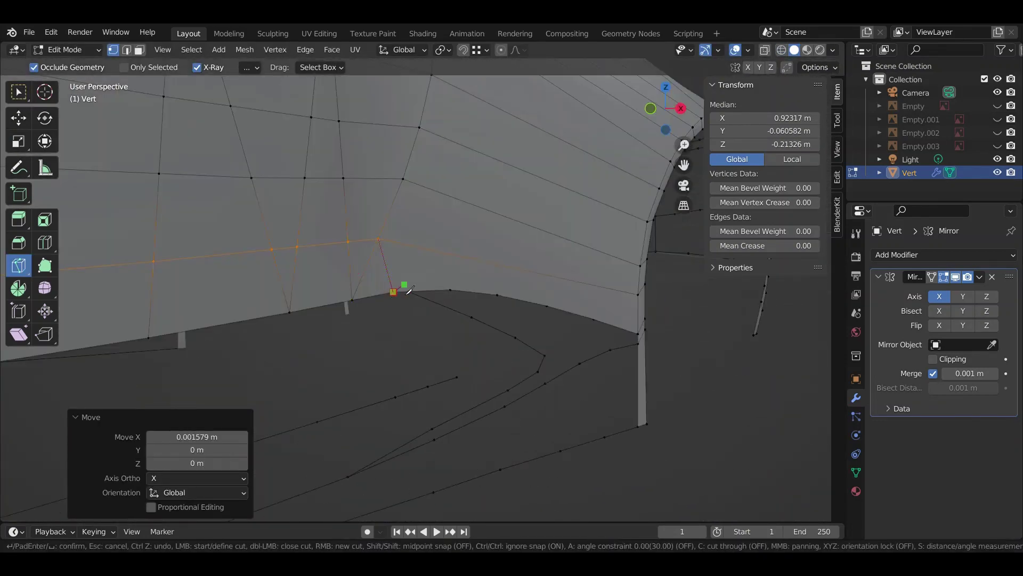
pyautogui.click(434, 249)
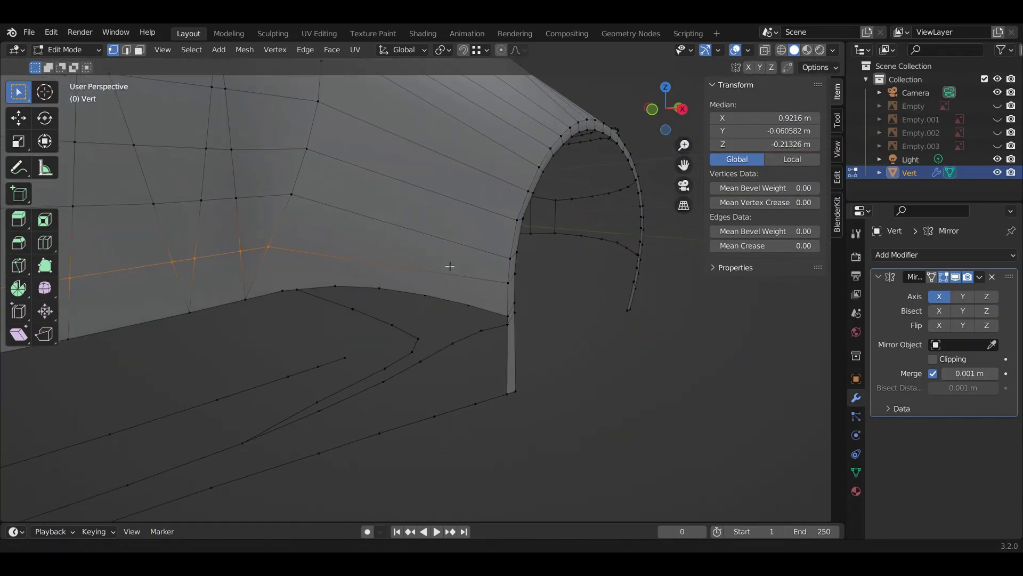
pyautogui.moveTo(450, 266); pyautogui.dragTo(508, 303, button='middle')
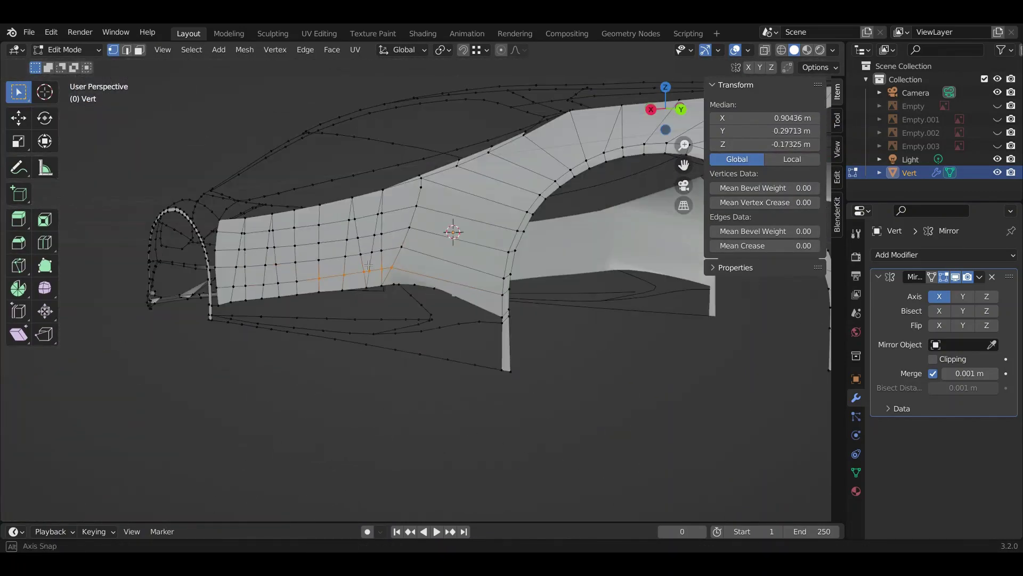
pyautogui.press('c')
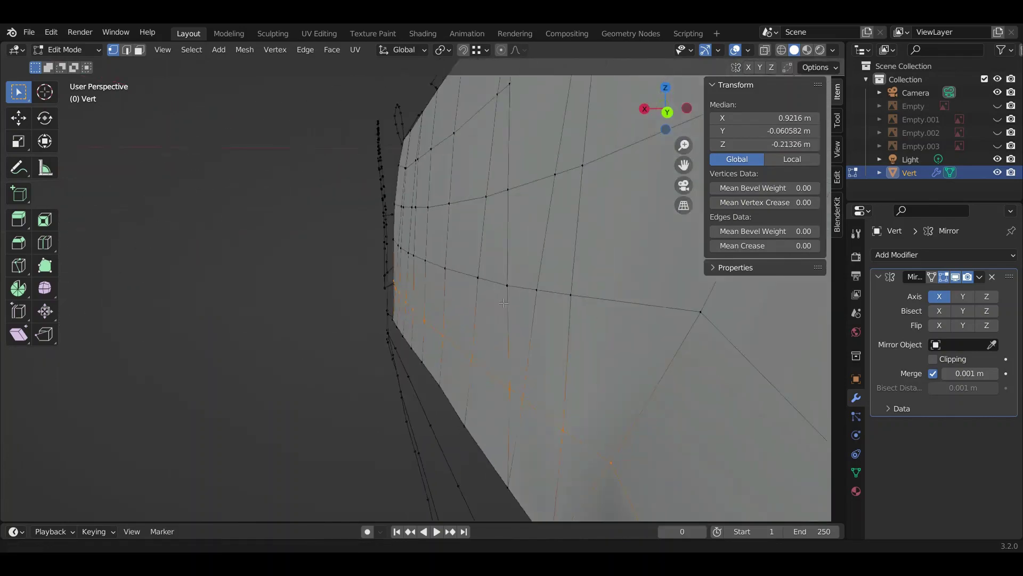
pyautogui.click(535, 289)
pyautogui.moveTo(536, 290); pyautogui.dragTo(313, 278, button='middle')
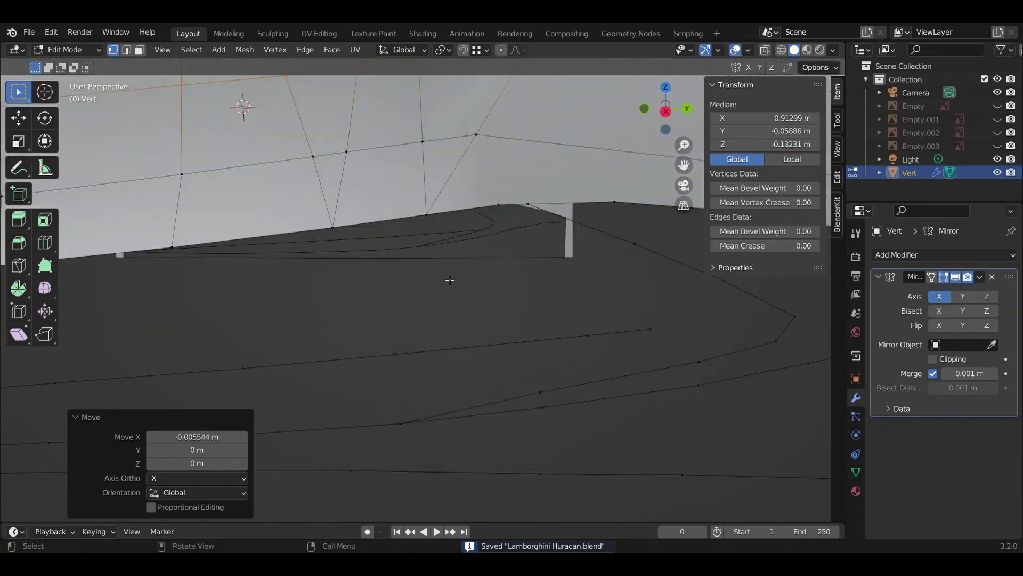
pyautogui.moveTo(450, 279)
pyautogui.mouseDown(button='middle')
pyautogui.moveTo(635, 164)
pyautogui.moveTo(512, 299)
pyautogui.moveTo(140, 307)
pyautogui.mouseUp(button='middle')
# Step: Select and adjust the vertices around the wheel arch with the wireframe overlay shown
pyautogui.scroll(5, 507, 326)
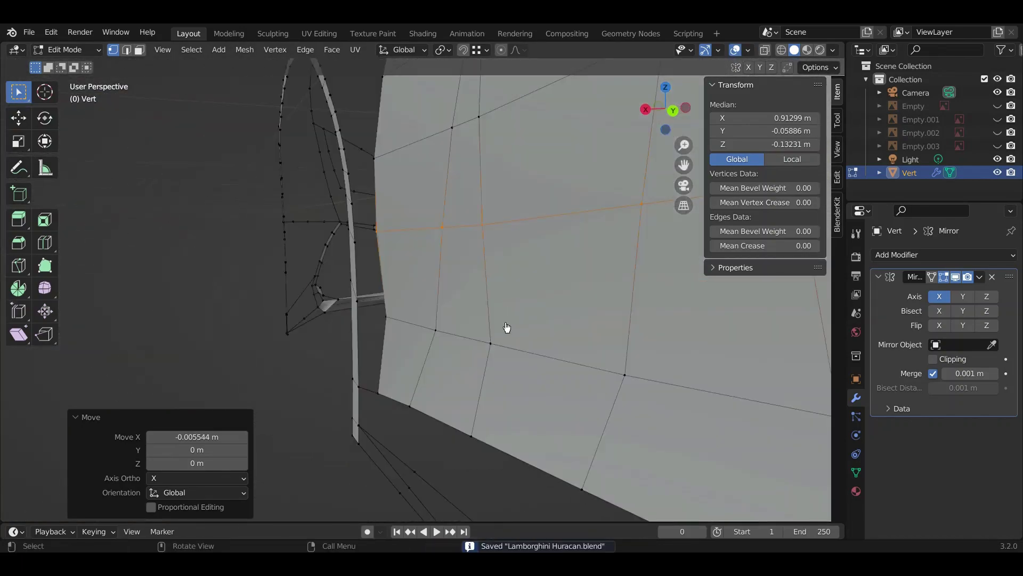
pyautogui.click(507, 327)
pyautogui.moveTo(507, 326); pyautogui.dragTo(322, 303, button='middle')
pyautogui.hotkey('shift', 'alt', 'z')
pyautogui.keyDown('shift'); pyautogui.click(357, 382); pyautogui.keyUp('shift')
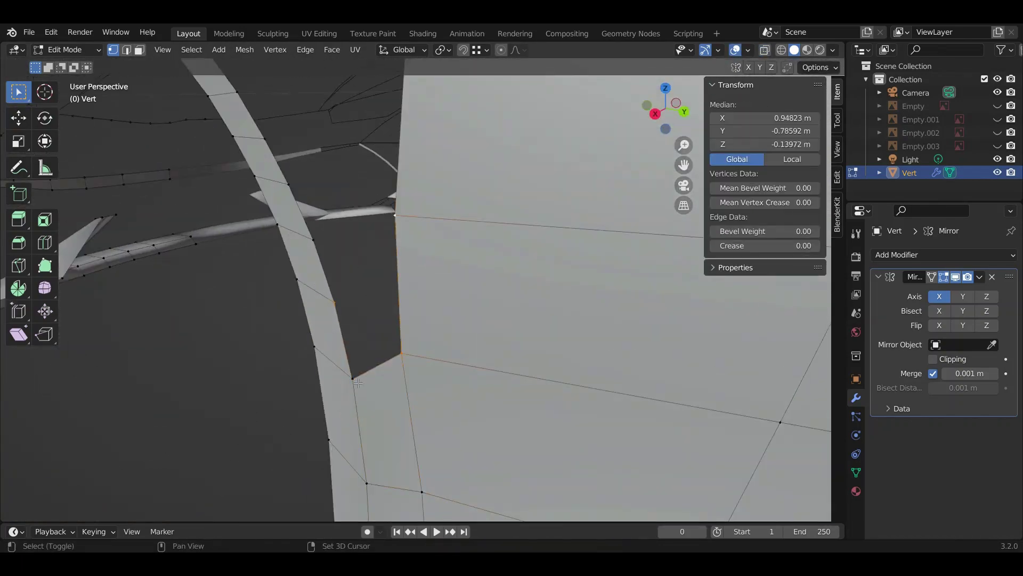
pyautogui.keyDown('shift'); pyautogui.click(440, 286); pyautogui.keyUp('shift')
pyautogui.moveTo(440, 287)
pyautogui.mouseDown(button='middle')
pyautogui.moveTo(451, 304)
pyautogui.moveTo(409, 290)
pyautogui.mouseUp(button='middle')
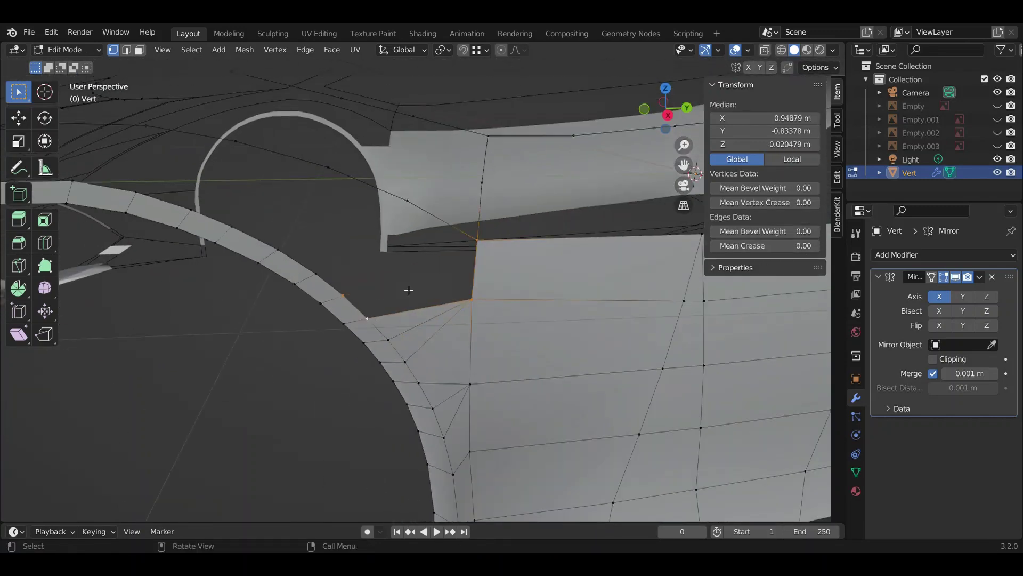
pyautogui.click(409, 290)
# Step: Place the new fender loop-cut vertices to fit and save Lamborghini Huracan.blend
pyautogui.scroll(-5, 408, 290)
pyautogui.scroll(4, 453, 283)
pyautogui.scroll(2, 472, 277)
pyautogui.hotkey('ctrl', 's')
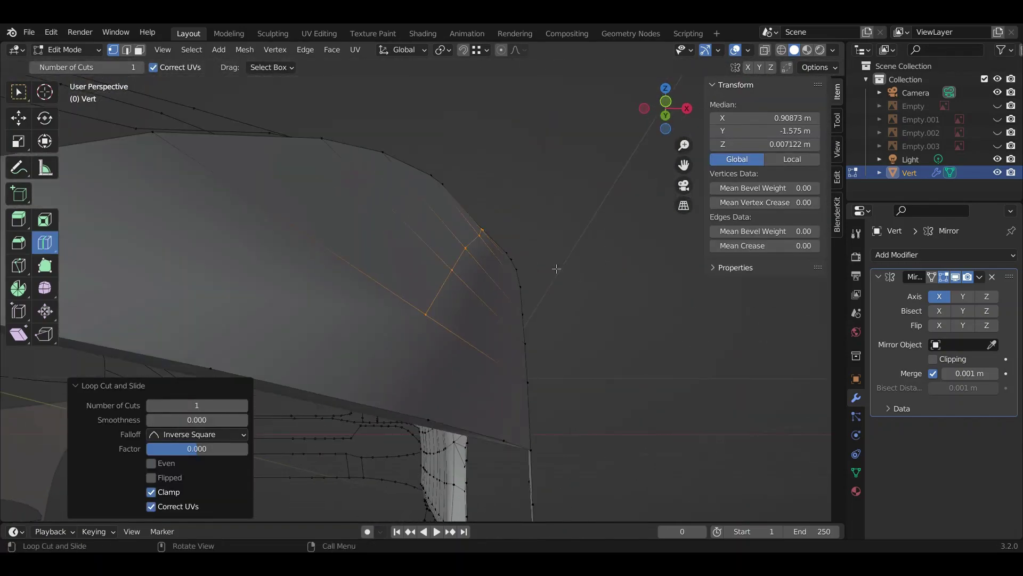
pyautogui.click(664, 205)
pyautogui.hotkey('ctrl', 's')
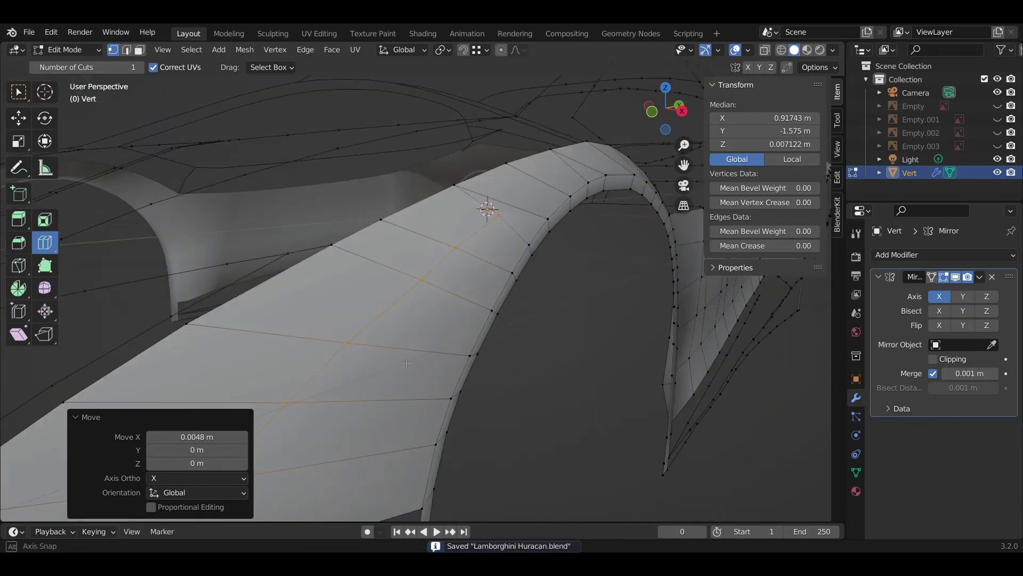
pyautogui.press('Escape')
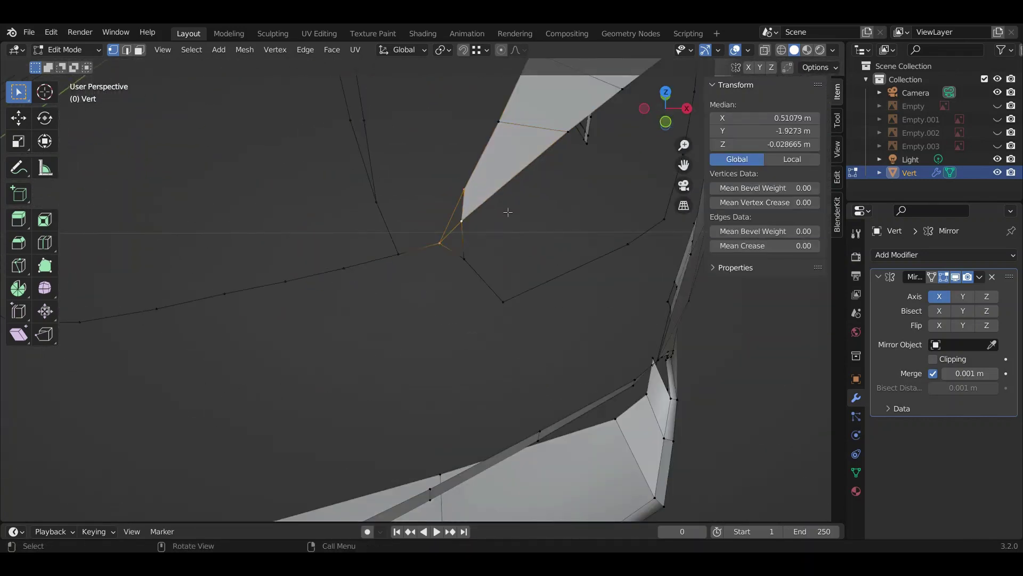
# Step: Lower a front vertex along Z, checking from the front and side views
pyautogui.press('KP_1')
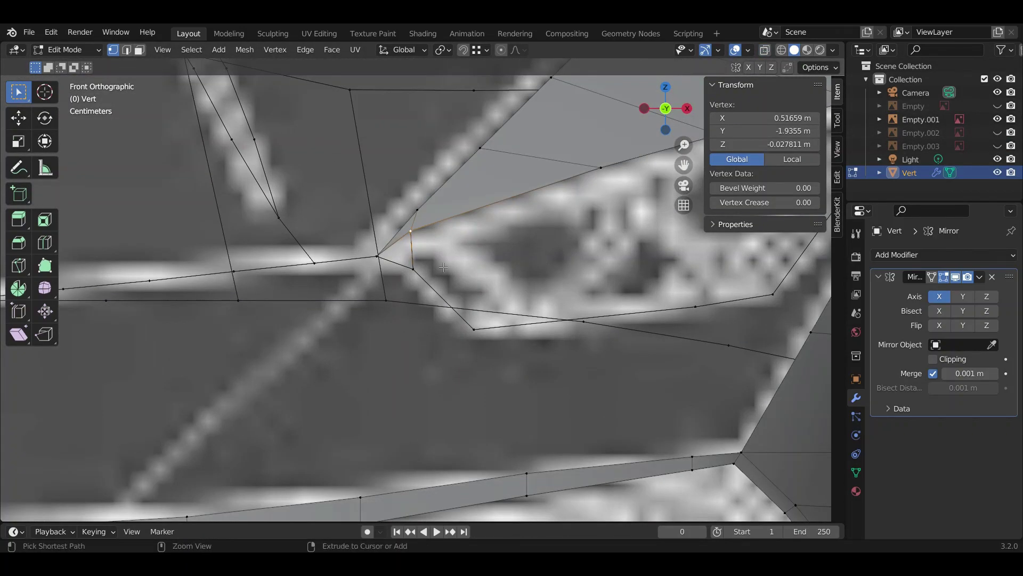
pyautogui.hotkey('ctrl', 's')
pyautogui.moveTo(330, 277); pyautogui.dragTo(296, 304, button='middle')
pyautogui.press('KP_3')
pyautogui.click(434, 201)
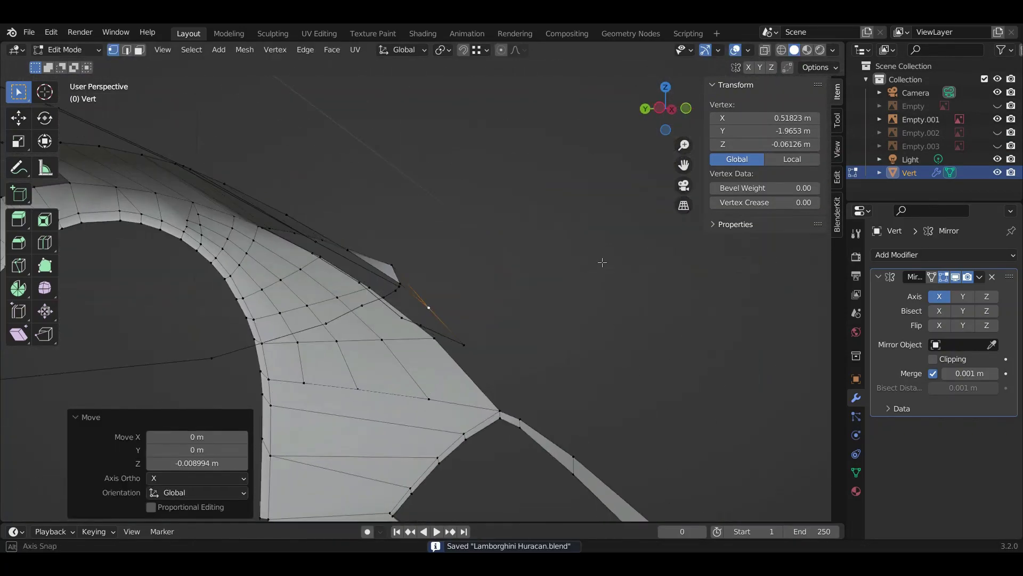
# Step: Box-select the vertices at the front of the nose
pyautogui.moveTo(434, 202); pyautogui.dragTo(597, 258, button='middle')
pyautogui.moveTo(374, 282); pyautogui.dragTo(433, 347)
pyautogui.moveTo(433, 347)
pyautogui.mouseDown(button='middle')
pyautogui.moveTo(521, 275)
pyautogui.moveTo(505, 316)
pyautogui.moveTo(564, 243)
pyautogui.moveTo(463, 345)
pyautogui.mouseUp(button='middle')
pyautogui.hotkey('ctrl', 's')
# Step: Select a vertex and an edge at the front opening, then clear the selection
pyautogui.click(376, 241)
pyautogui.keyDown('shift'); pyautogui.click(426, 306); pyautogui.keyUp('shift')
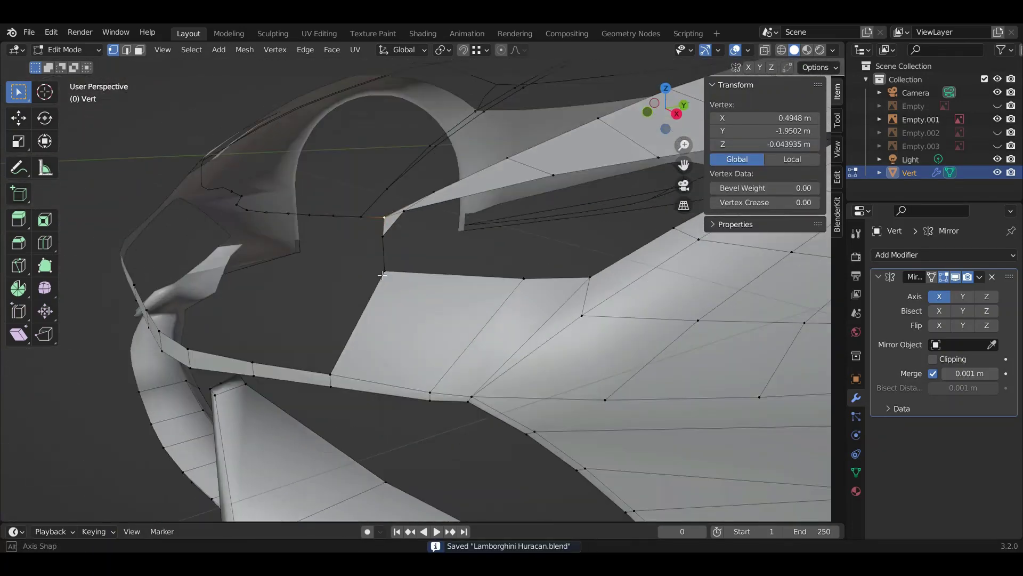
pyautogui.moveTo(427, 307)
pyautogui.mouseDown(button='middle')
pyautogui.moveTo(434, 293)
pyautogui.moveTo(412, 284)
pyautogui.mouseUp(button='middle')
pyautogui.hotkey('alt', 'a')
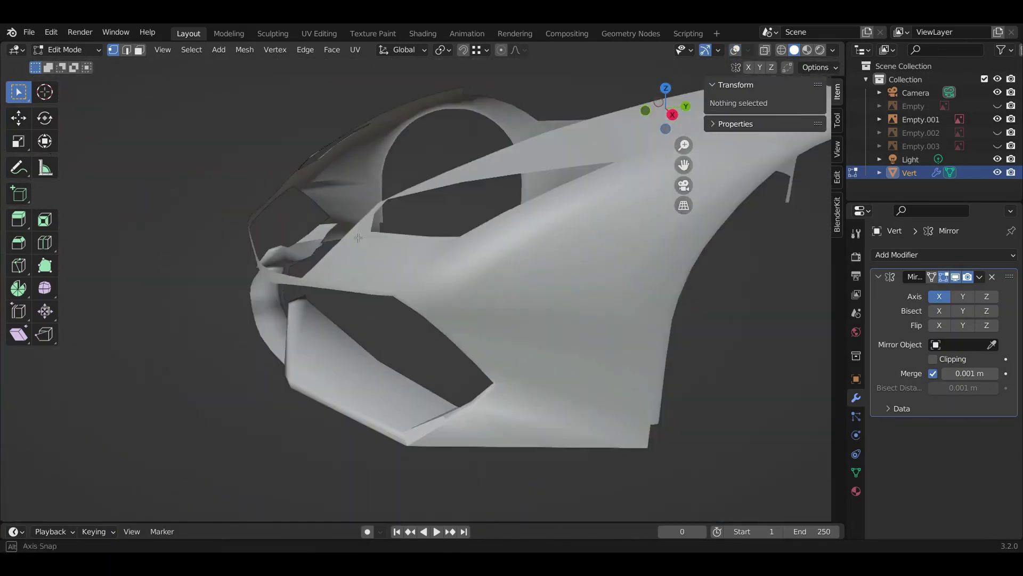
pyautogui.moveTo(274, 233); pyautogui.dragTo(466, 267, button='middle')
pyautogui.hotkey('ctrl', 's')
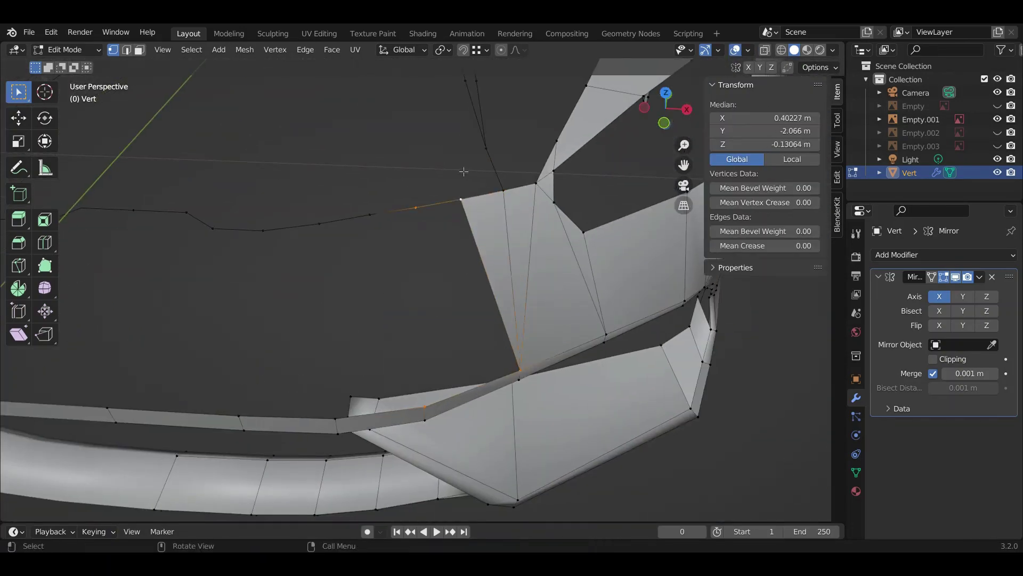
# Step: Move a front vertex along Y in top view
pyautogui.press('KP_7')
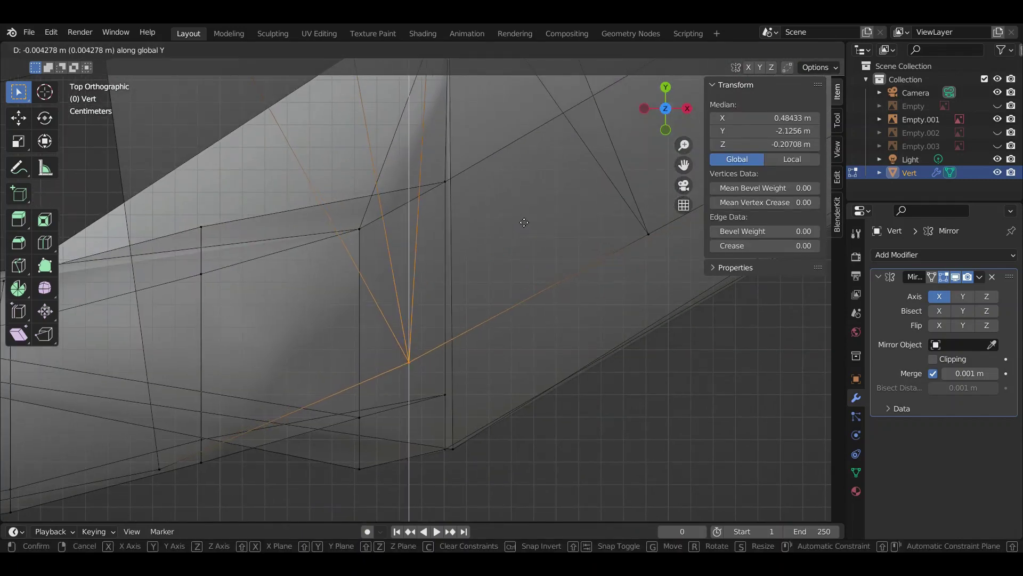
pyautogui.click(523, 223)
pyautogui.press('g')
pyautogui.click(524, 222)
pyautogui.moveTo(524, 223); pyautogui.dragTo(416, 303, button='middle')
pyautogui.hotkey('ctrl', 's')
pyautogui.hotkey('alt', 'a')
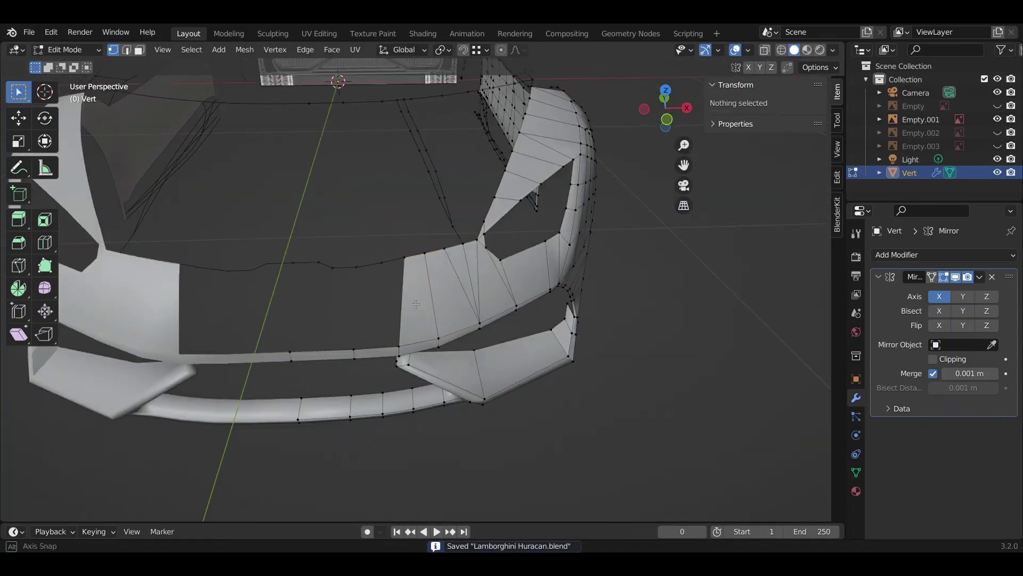
# Step: Select two vertices on the front bumper
pyautogui.scroll(3, 415, 304)
pyautogui.click(500, 361)
pyautogui.keyDown('shift'); pyautogui.click(515, 231); pyautogui.keyUp('shift')
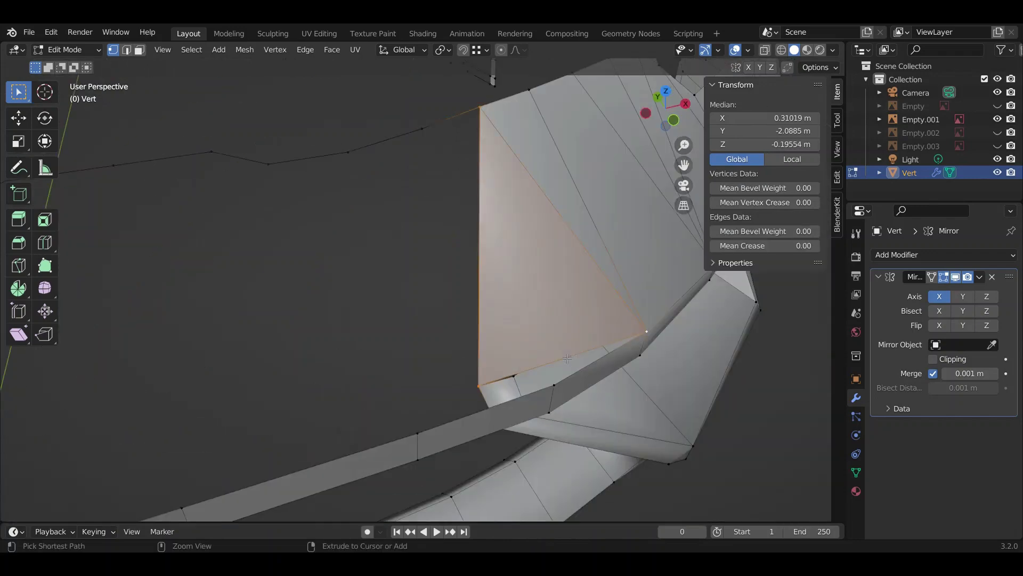
pyautogui.moveTo(515, 231)
pyautogui.mouseDown(button='middle')
pyautogui.moveTo(379, 285)
pyautogui.moveTo(379, 314)
pyautogui.mouseUp(button='middle')
pyautogui.hotkey('ctrl', 's')
# Step: Add a face bridging the centre strip and the front fender panel
pyautogui.keyDown('shift'); pyautogui.click(379, 314); pyautogui.keyUp('shift')
pyautogui.moveTo(463, 261); pyautogui.dragTo(405, 330, button='middle')
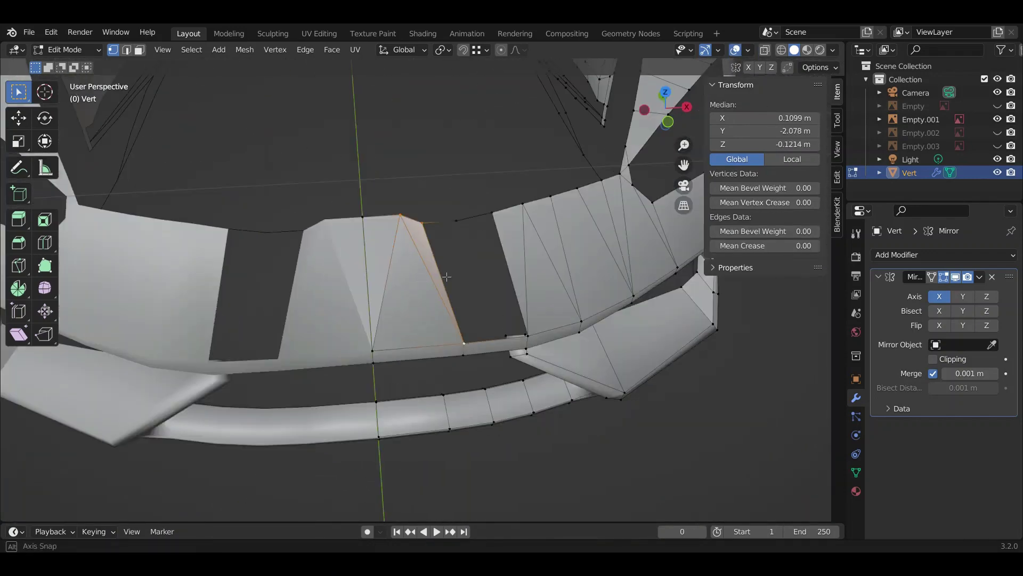
pyautogui.keyDown('shift'); pyautogui.click(376, 351); pyautogui.keyUp('shift')
pyautogui.moveTo(372, 186)
pyautogui.mouseDown(button='middle')
pyautogui.moveTo(341, 160)
pyautogui.moveTo(304, 94)
pyautogui.moveTo(503, 257)
pyautogui.mouseUp(button='middle')
pyautogui.hotkey('ctrl', 's')
pyautogui.hotkey('ctrl', 's')
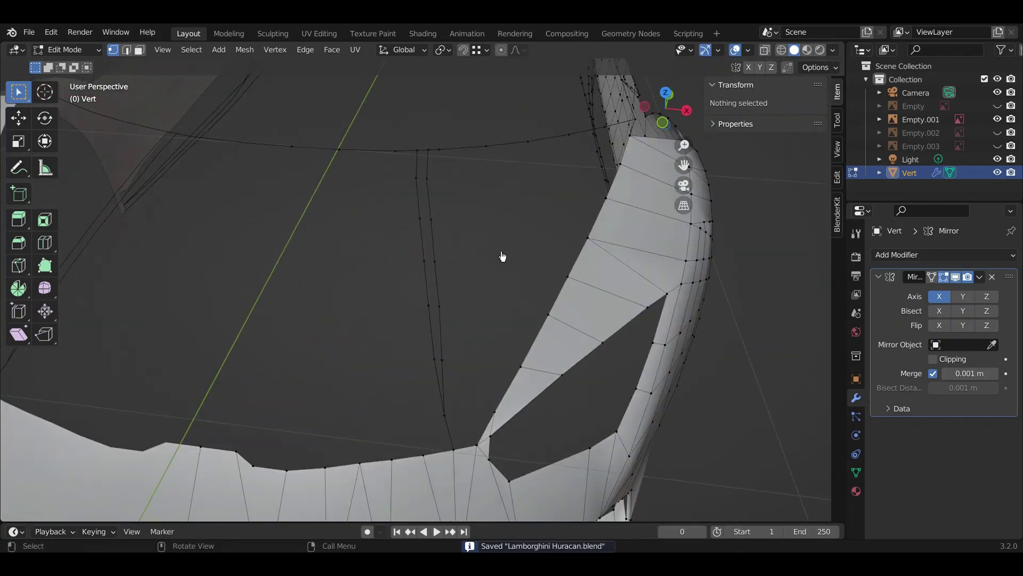
pyautogui.scroll(-3, 533, 238)
pyautogui.hotkey('ctrl', 's')
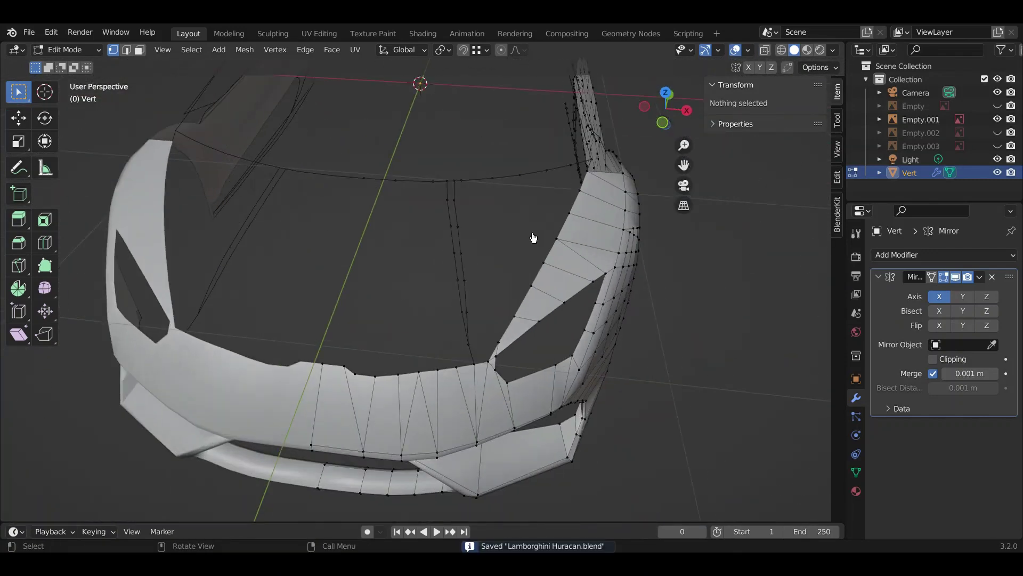
pyautogui.scroll(5, 612, 241)
# Step: Fill the gap in the front bumper strip with new faces
pyautogui.moveTo(528, 244)
pyautogui.mouseDown(button='middle')
pyautogui.moveTo(536, 251)
pyautogui.moveTo(457, 201)
pyautogui.mouseUp(button='middle')
pyautogui.click(457, 201)
pyautogui.press('f')
pyautogui.hotkey('alt', 'a')
pyautogui.moveTo(485, 387)
pyautogui.mouseDown(button='middle')
pyautogui.moveTo(587, 274)
pyautogui.moveTo(395, 272)
pyautogui.moveTo(473, 360)
pyautogui.moveTo(460, 252)
pyautogui.mouseUp(button='middle')
pyautogui.click(587, 273)
pyautogui.scroll(-3, 474, 361)
pyautogui.hotkey('alt', 'a')
pyautogui.hotkey('ctrl', 's')
# Step: In top view with X-ray, paint-select the hidden bumper vertices
pyautogui.press('w')
pyautogui.press('KP_7')
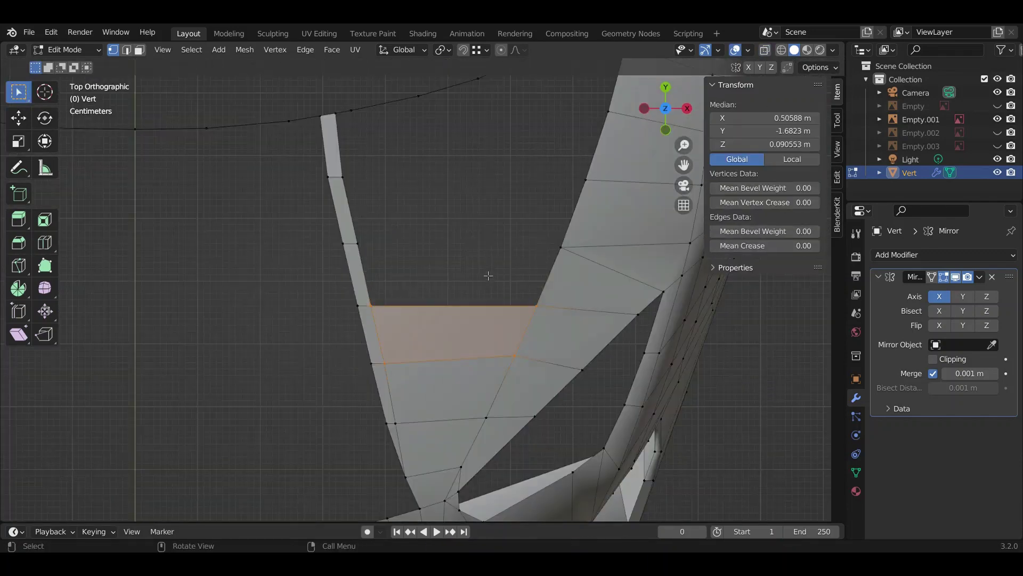
pyautogui.hotkey('shift', 'z')
pyautogui.press('c')
pyautogui.click(545, 310)
pyautogui.press('Escape')
pyautogui.hotkey('shift', 'z')
pyautogui.hotkey('ctrl', 's')
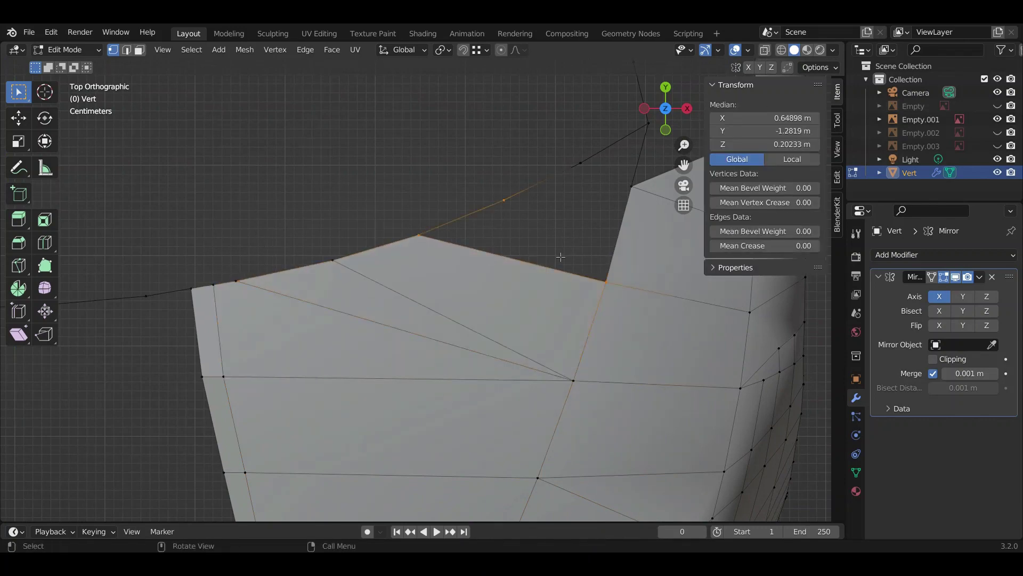
# Step: Knife-cut a new edge across the bumper surface
pyautogui.hotkey('alt', 'a')
pyautogui.moveTo(561, 257); pyautogui.dragTo(479, 299, button='middle')
pyautogui.hotkey('ctrl', 's')
pyautogui.scroll(5, 482, 330)
pyautogui.click(18, 264)
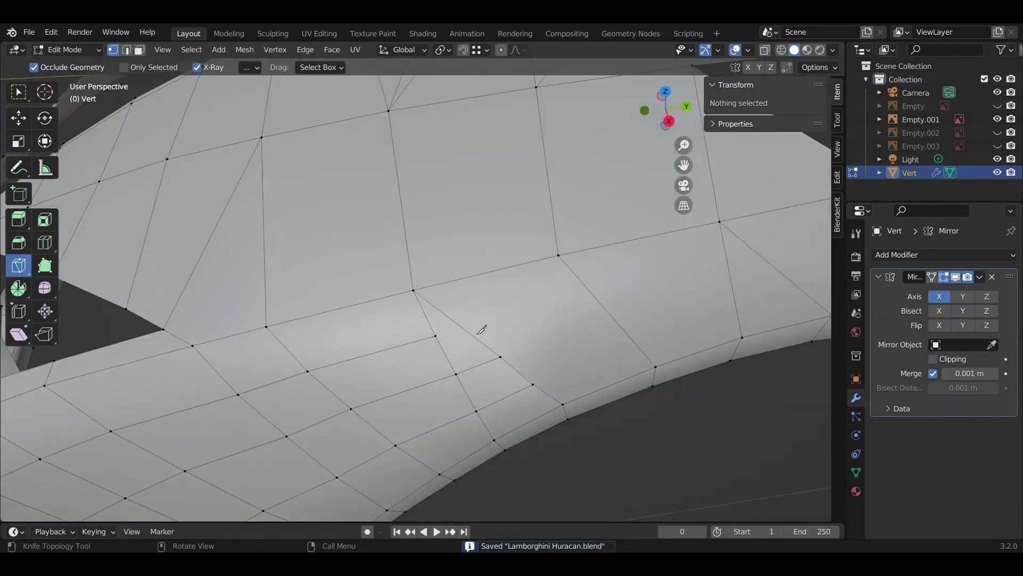
pyautogui.click(461, 327)
pyautogui.press('Return')
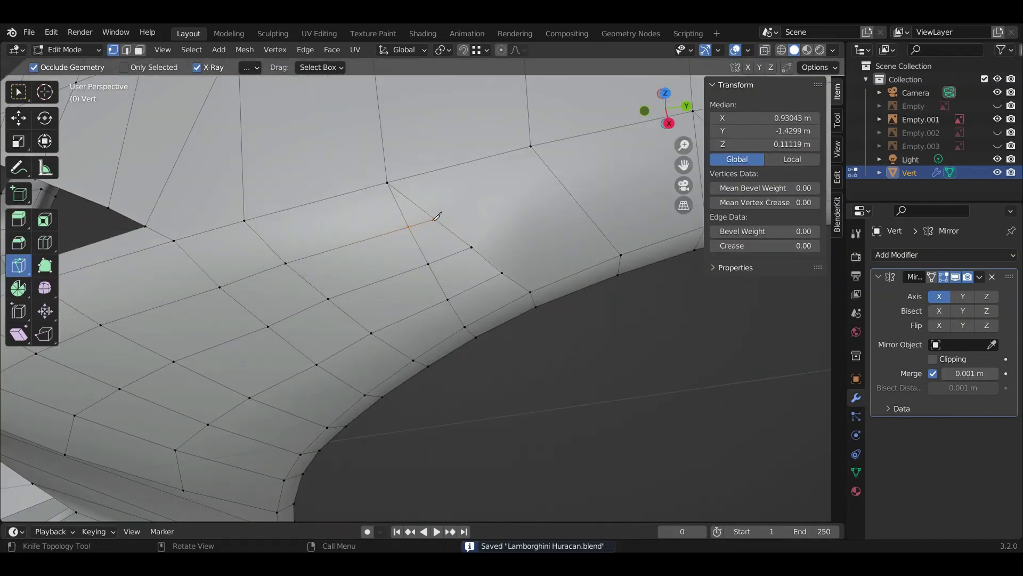
# Step: Slide the new cut vertex along the X axis
pyautogui.press('Return')
pyautogui.scroll(-5, 468, 331)
pyautogui.scroll(8, 281, 283)
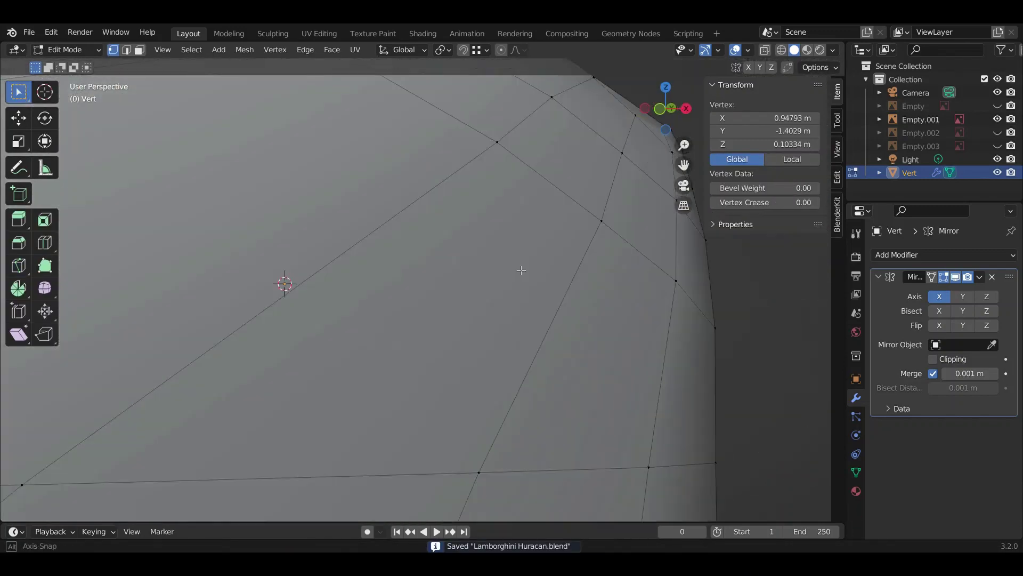
pyautogui.moveTo(281, 283); pyautogui.dragTo(229, 469, button='middle')
pyautogui.press('g')
pyautogui.press('x')
pyautogui.press('Escape')
# Step: Fine-tune the cut vertex position along Y and save
pyautogui.hotkey('ctrl', 'z')
pyautogui.moveTo(561, 233)
pyautogui.mouseDown(button='middle')
pyautogui.moveTo(563, 218)
pyautogui.moveTo(588, 294)
pyautogui.mouseUp(button='middle')
pyautogui.press('Escape')
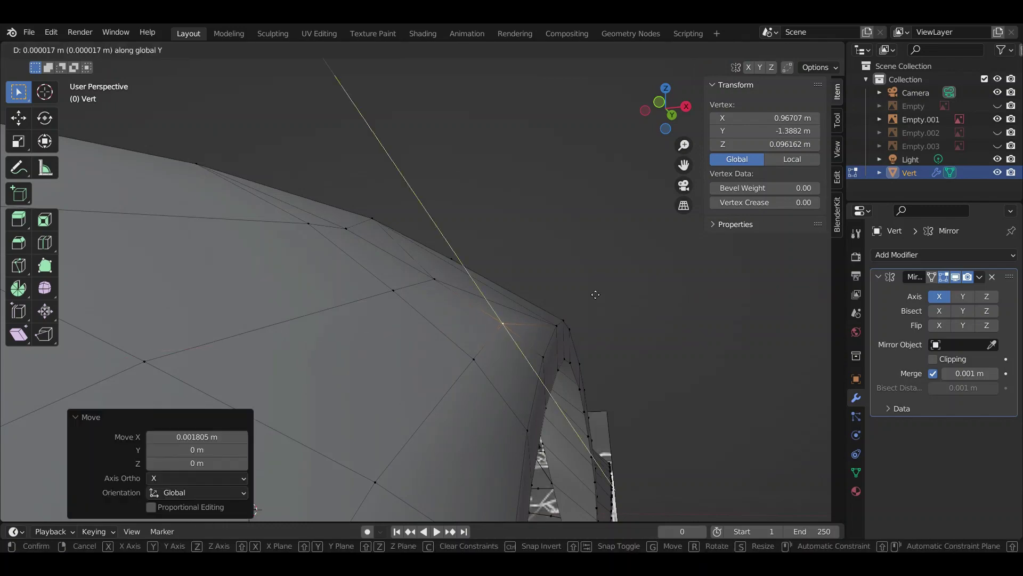
pyautogui.press('Escape')
pyautogui.scroll(-5, 596, 294)
pyautogui.hotkey('ctrl', 's')
# Step: Extrude the open hood edge about -0.125 m along X toward the centre
pyautogui.scroll(5, 500, 200)
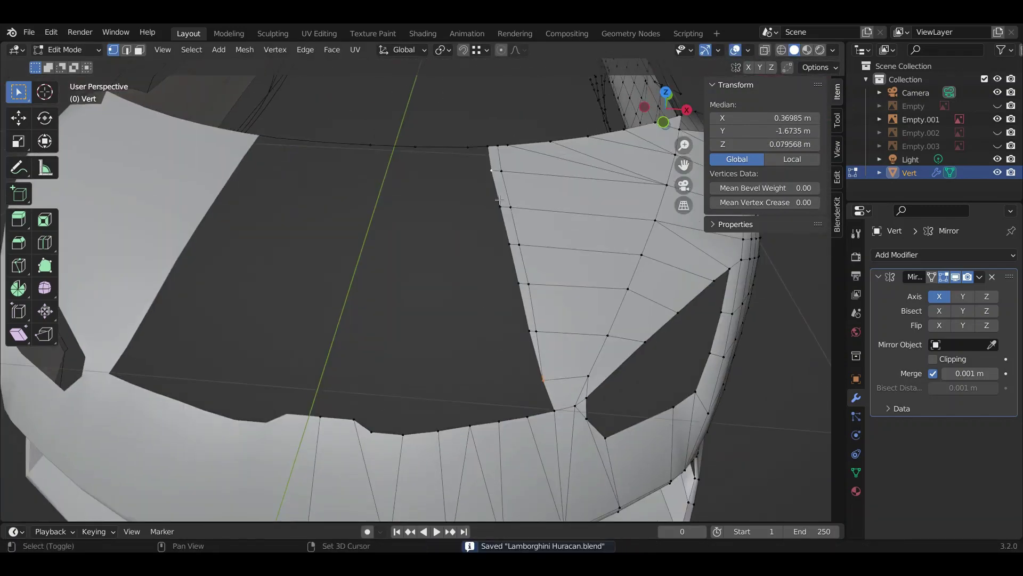
pyautogui.moveTo(512, 245)
pyautogui.mouseDown(button='middle')
pyautogui.moveTo(461, 350)
pyautogui.moveTo(436, 297)
pyautogui.moveTo(836, 406)
pyautogui.mouseUp(button='middle')
pyautogui.press('e')
pyautogui.press('x')
pyautogui.click(457, 327)
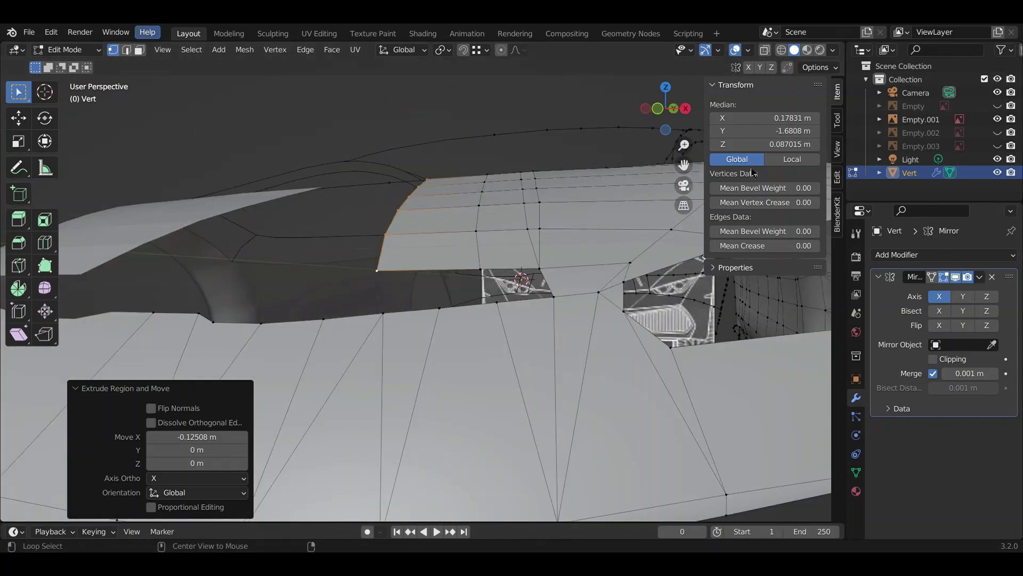
# Step: Flatten the extruded edge onto the centre line, then grow the hood strip selection and lower it slightly
pyautogui.hotkey('ctrl', 's')
pyautogui.moveTo(613, 240)
pyautogui.mouseDown(button='middle')
pyautogui.moveTo(446, 206)
pyautogui.moveTo(539, 257)
pyautogui.moveTo(588, 239)
pyautogui.moveTo(504, 209)
pyautogui.mouseUp(button='middle')
pyautogui.press('Return')
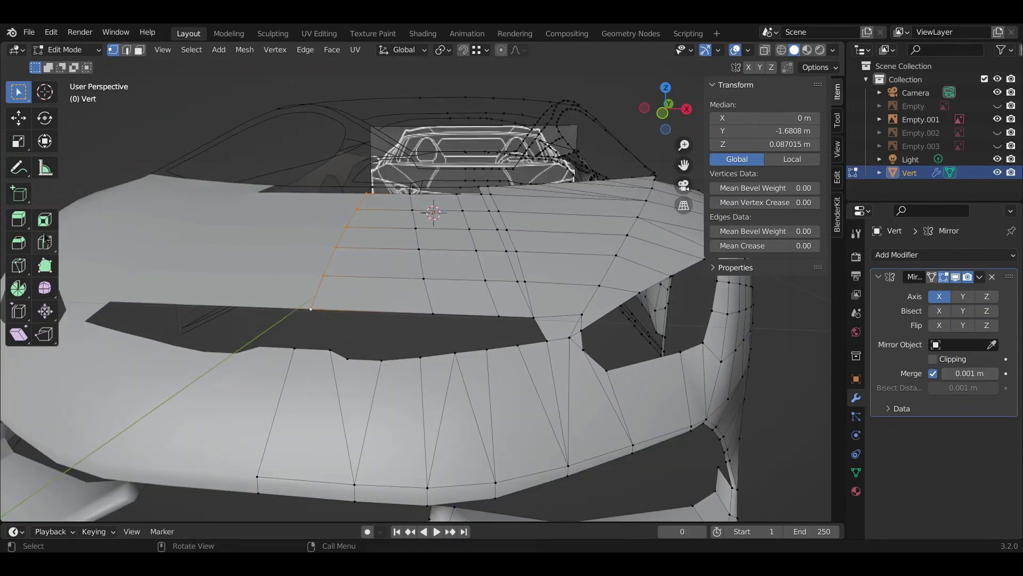
pyautogui.press('ctrl+KP_Add')
pyautogui.moveTo(373, 267); pyautogui.dragTo(426, 240, button='middle')
pyautogui.press('ctrl+KP_Add')
pyautogui.press('ctrl+KP_Add')
pyautogui.keyDown('shift'); pyautogui.moveTo(479, 267); pyautogui.dragTo(542, 276, button='middle'); pyautogui.keyUp('shift')
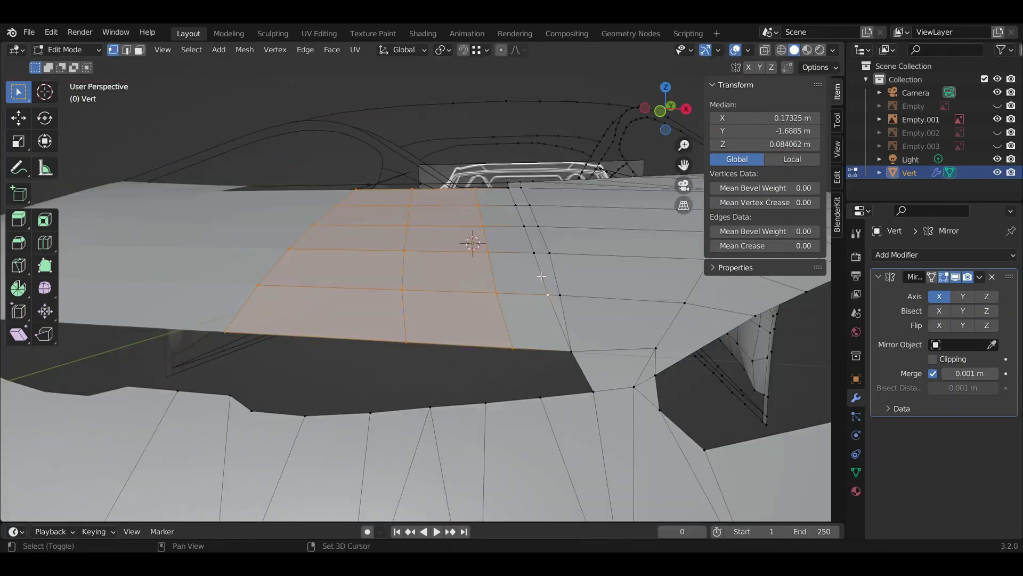
pyautogui.moveTo(513, 206); pyautogui.dragTo(364, 233, button='middle')
pyautogui.click(469, 161)
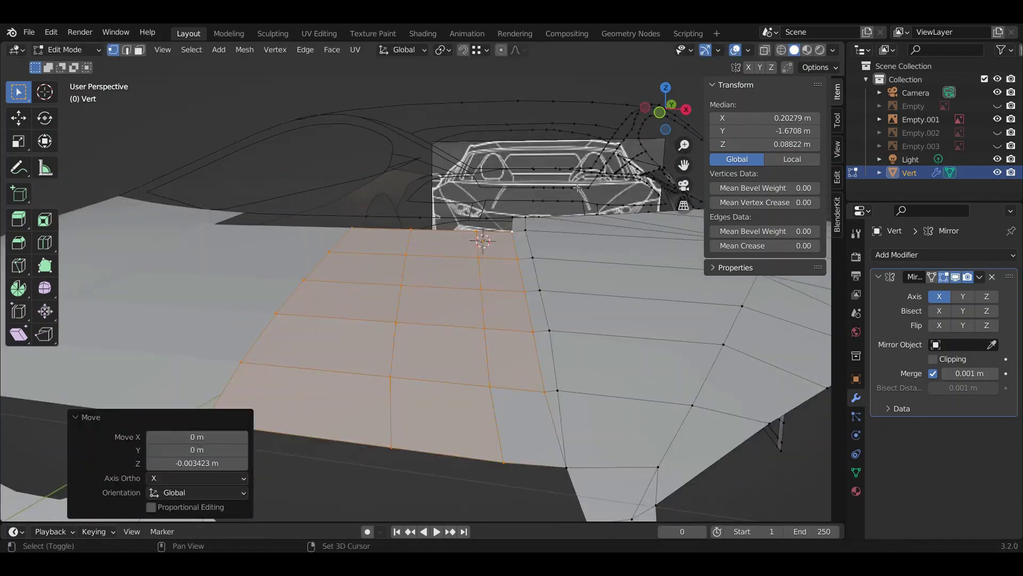
pyautogui.hotkey('alt', 'a')
pyautogui.hotkey('ctrl', 's')
# Step: Select a face beside the headlight gap with the wireframe overlay shown, then deselect and save
pyautogui.scroll(-3, 428, 277)
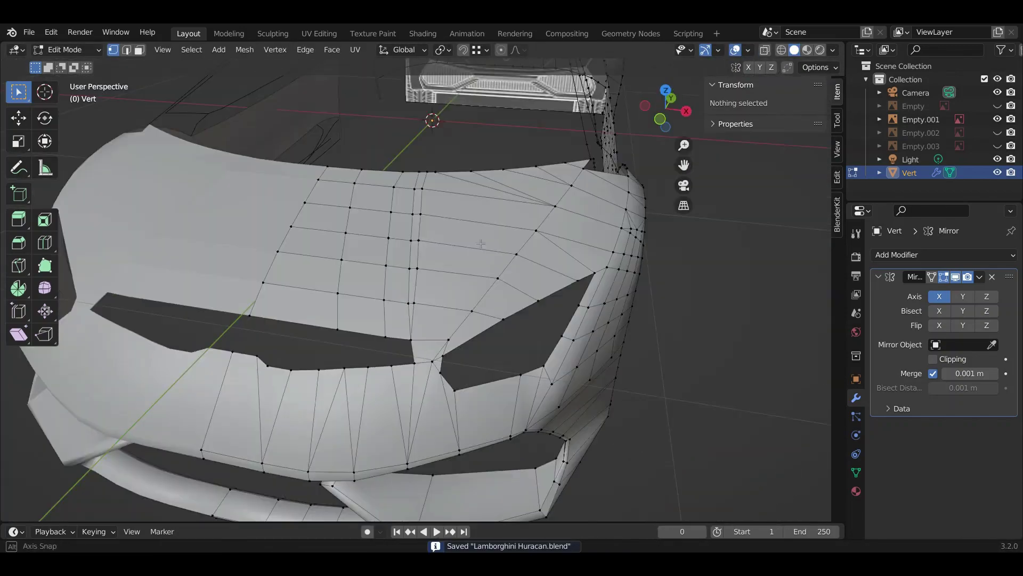
pyautogui.moveTo(331, 210); pyautogui.dragTo(319, 359, button='middle')
pyautogui.click(322, 351)
pyautogui.scroll(2, 321, 352)
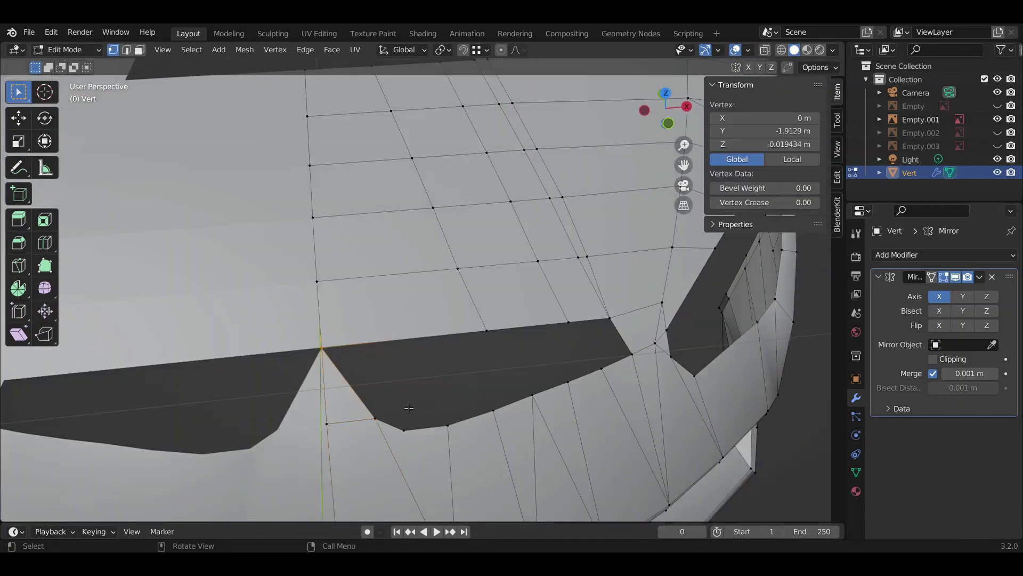
pyautogui.keyDown('shift'); pyautogui.click(477, 405); pyautogui.keyUp('shift')
pyautogui.moveTo(477, 405); pyautogui.dragTo(461, 393, button='middle')
pyautogui.hotkey('shift', 'alt', 'z')
pyautogui.scroll(2, 486, 423)
pyautogui.press('b')
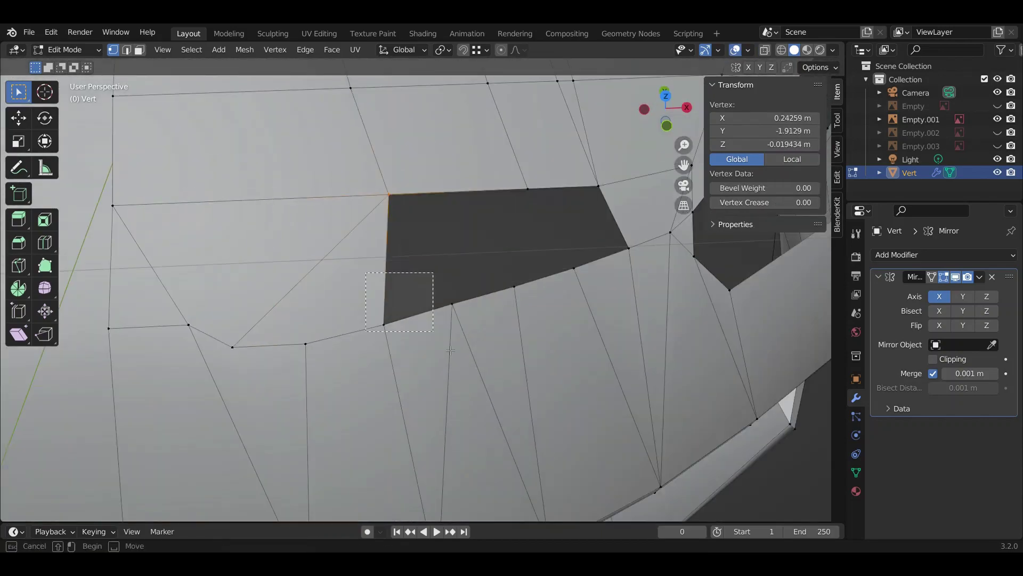
pyautogui.hotkey('alt', 'a')
pyautogui.hotkey('ctrl', 's')
# Step: Select two neighbouring edge loops across the hood and start moving them along Z
pyautogui.scroll(-5, 571, 256)
pyautogui.moveTo(480, 267); pyautogui.dragTo(426, 214, button='middle')
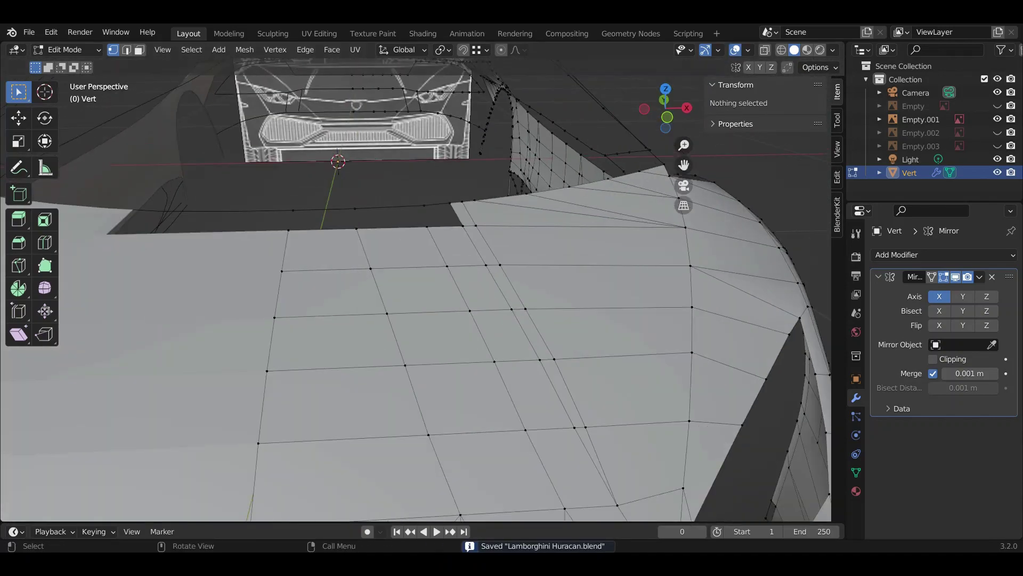
pyautogui.scroll(6, 427, 285)
pyautogui.moveTo(427, 285)
pyautogui.mouseDown(button='middle')
pyautogui.moveTo(571, 308)
pyautogui.moveTo(422, 335)
pyautogui.mouseUp(button='middle')
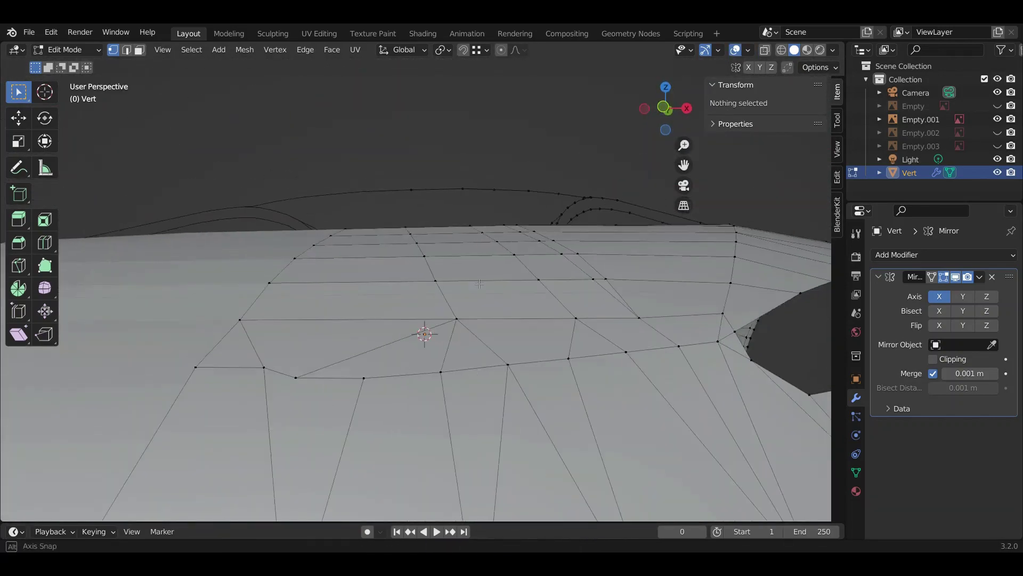
pyautogui.keyDown('alt'); pyautogui.click(468, 235); pyautogui.keyUp('alt')
pyautogui.press('g')
pyautogui.press('z')
pyautogui.click(558, 167)
# Step: Toggle the overlays to judge the hood shape, then cancel the loop move
pyautogui.hotkey('shift', 'alt', 'z')
pyautogui.hotkey('ctrl', 's')
pyautogui.moveTo(558, 168)
pyautogui.mouseDown(button='middle')
pyautogui.moveTo(517, 240)
pyautogui.moveTo(260, 212)
pyautogui.mouseUp(button='middle')
pyautogui.hotkey('shift', 'alt', 'z')
pyautogui.scroll(-3, 517, 239)
pyautogui.scroll(3, 517, 239)
pyautogui.hotkey('ctrl', 'z')
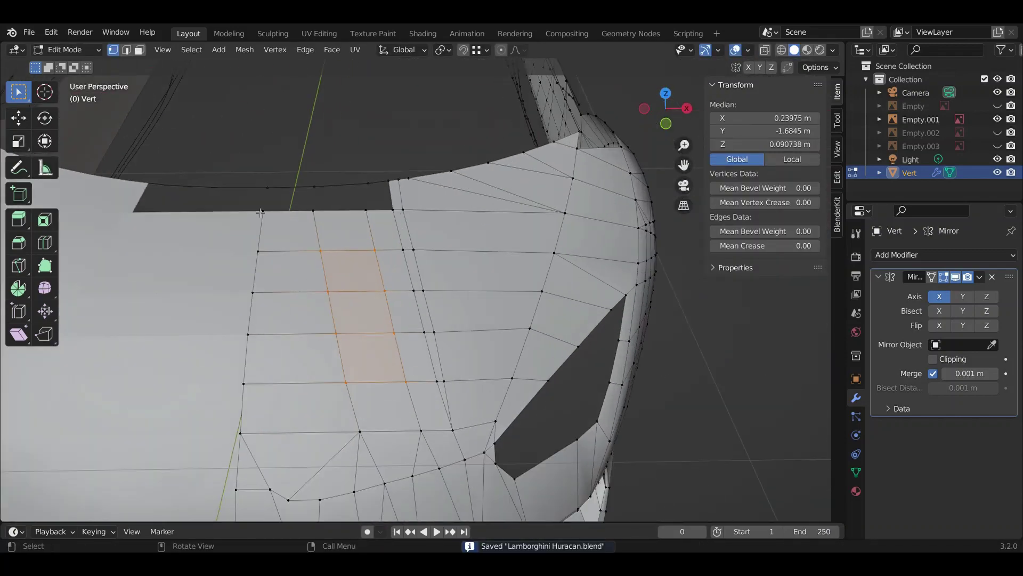
# Step: Delete the unwanted stray faces on the nose
pyautogui.moveTo(399, 361); pyautogui.dragTo(420, 405)
pyautogui.press('KP_Decimal')
pyautogui.moveTo(308, 301)
pyautogui.mouseDown(button='middle')
pyautogui.moveTo(567, 498)
pyautogui.moveTo(495, 375)
pyautogui.mouseUp(button='middle')
pyautogui.press('3')
pyautogui.rightClick(495, 375)
pyautogui.click(453, 539)
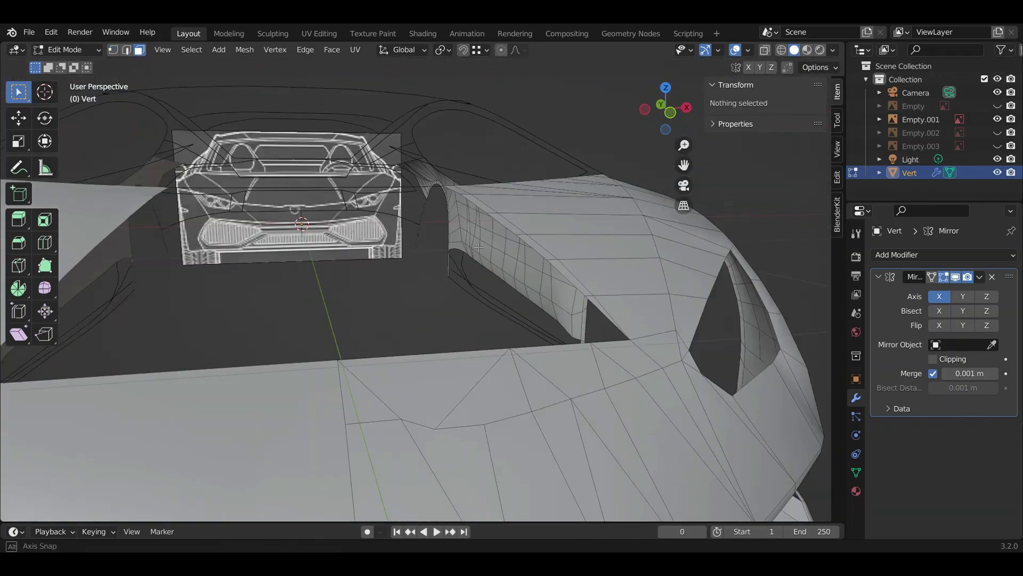
pyautogui.moveTo(453, 539); pyautogui.dragTo(417, 359, button='middle')
# Step: In top view, scale the hood's middle vertices to X 0 onto the centre line
pyautogui.press('1')
pyautogui.press('KP_7')
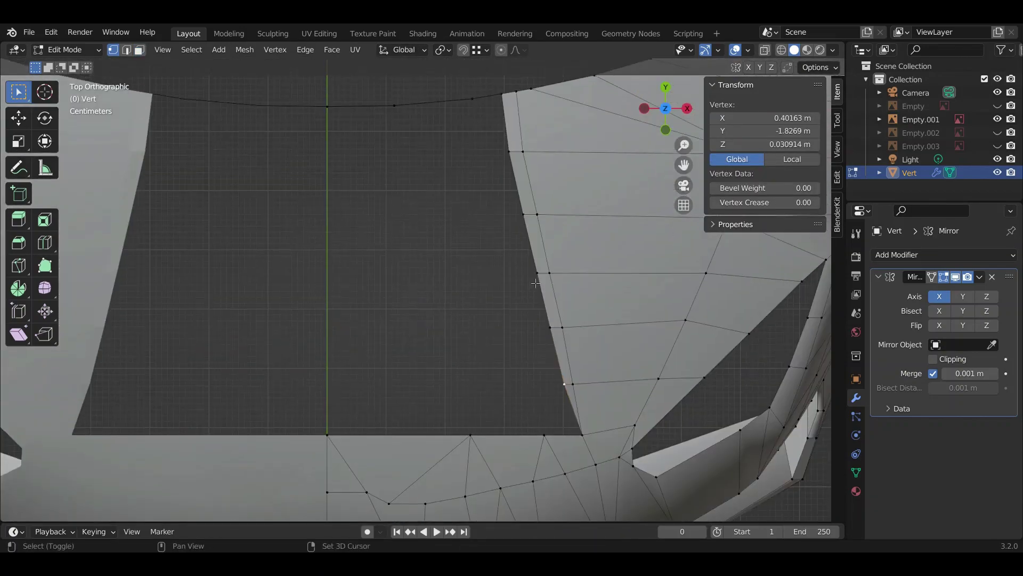
pyautogui.click(376, 262)
pyautogui.press('s')
pyautogui.press('x')
pyautogui.press('0')
pyautogui.press('Return')
pyautogui.click(788, 119)
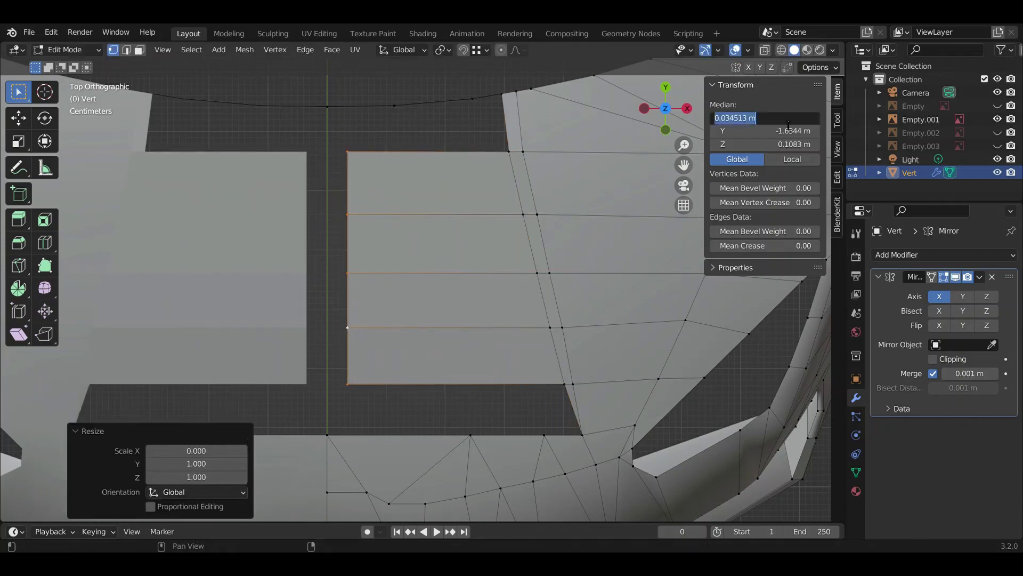
pyautogui.click(192, 331)
pyautogui.moveTo(192, 330); pyautogui.dragTo(44, 248, button='middle')
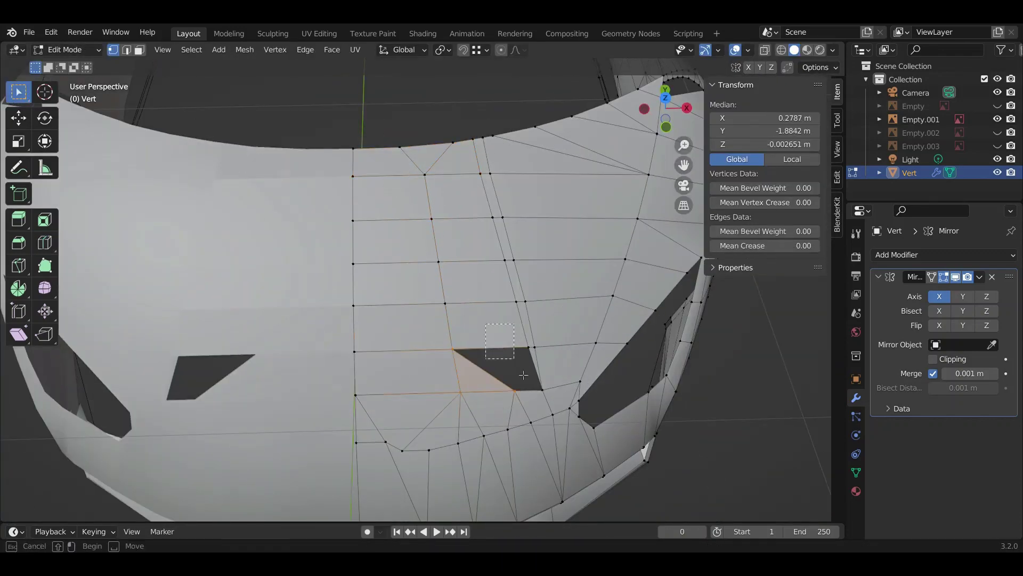
# Step: Patch the hole near the bumper with a knife cut across the quad and a new face
pyautogui.scroll(-3, 524, 376)
pyautogui.scroll(3, 458, 346)
pyautogui.click(18, 264)
pyautogui.click(472, 326)
pyautogui.click(459, 363)
pyautogui.press('Return')
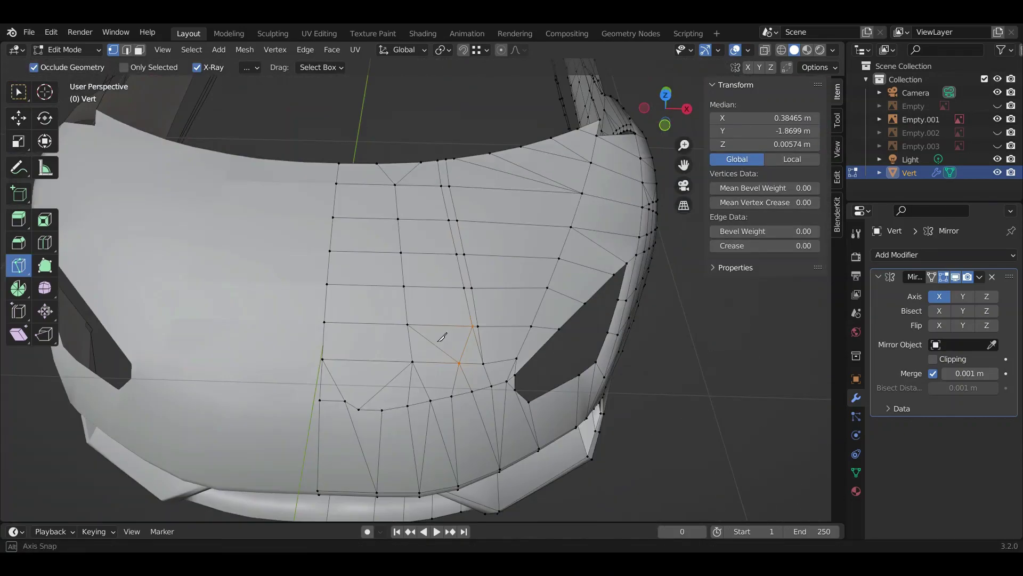
pyautogui.hotkey('ctrl', 's')
pyautogui.scroll(-5, 442, 337)
pyautogui.scroll(8, 452, 316)
pyautogui.press('w')
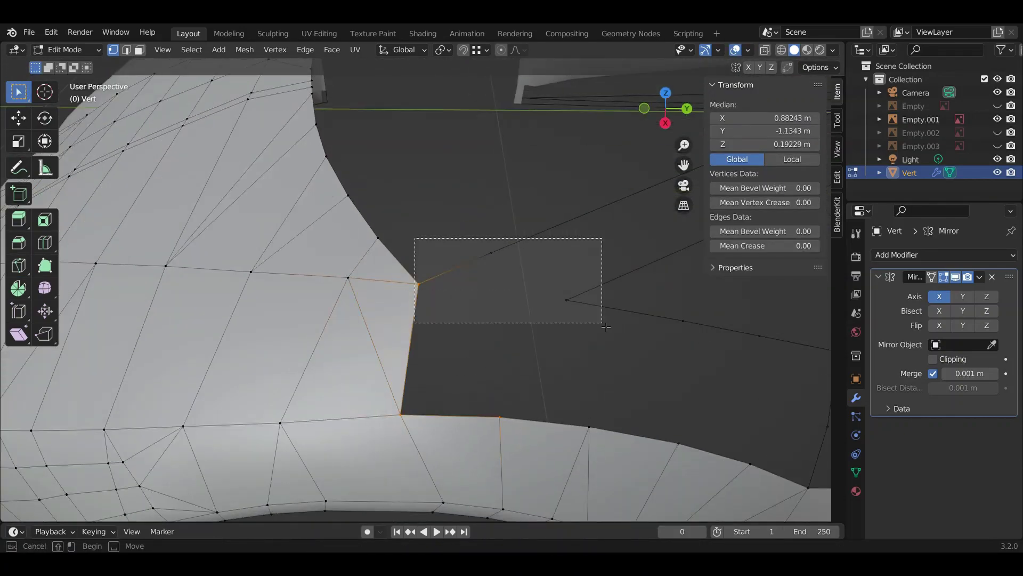
# Step: Box-select vertices along the fender gap, then deselect and save
pyautogui.moveTo(606, 327); pyautogui.dragTo(606, 327)
pyautogui.moveTo(606, 326); pyautogui.dragTo(460, 341, button='middle')
pyautogui.moveTo(510, 286)
pyautogui.mouseDown(button='middle')
pyautogui.moveTo(533, 277)
pyautogui.moveTo(554, 389)
pyautogui.moveTo(565, 232)
pyautogui.moveTo(432, 169)
pyautogui.mouseUp(button='middle')
pyautogui.hotkey('ctrl', 's')
pyautogui.hotkey('alt', 'a')
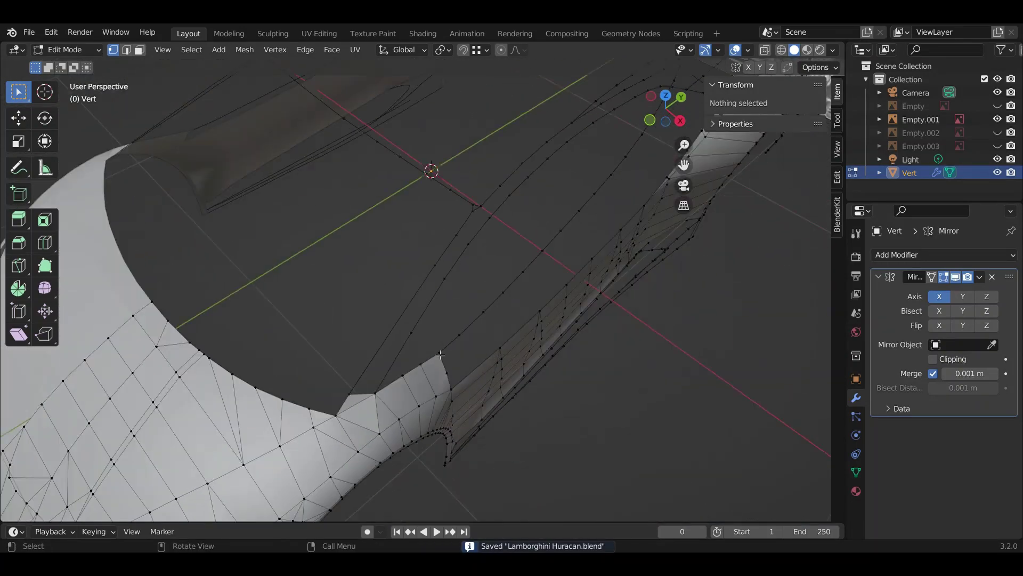
# Step: Add a loop cut to the side shell and slide it into place
pyautogui.hotkey('ctrl', 'r')
pyautogui.click(735, 407)
pyautogui.moveTo(735, 406)
pyautogui.mouseDown(button='middle')
pyautogui.moveTo(671, 226)
pyautogui.moveTo(373, 287)
pyautogui.mouseUp(button='middle')
pyautogui.hotkey('ctrl', 's')
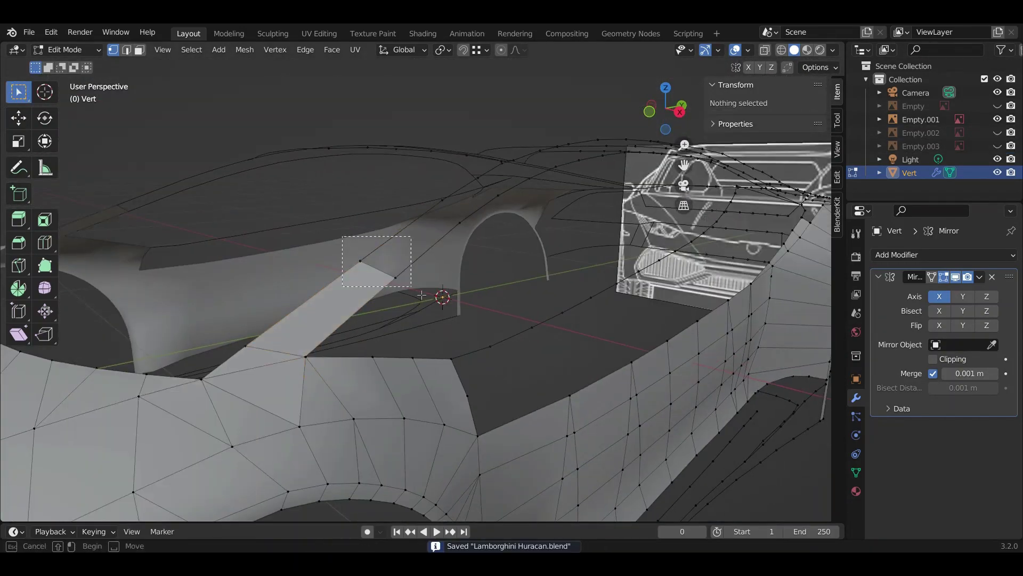
# Step: Select the side strip's end vertices around the open gap to fill it with faces
pyautogui.moveTo(343, 237); pyautogui.dragTo(411, 290)
pyautogui.moveTo(411, 291); pyautogui.dragTo(395, 308, button='middle')
pyautogui.moveTo(395, 308); pyautogui.dragTo(440, 361)
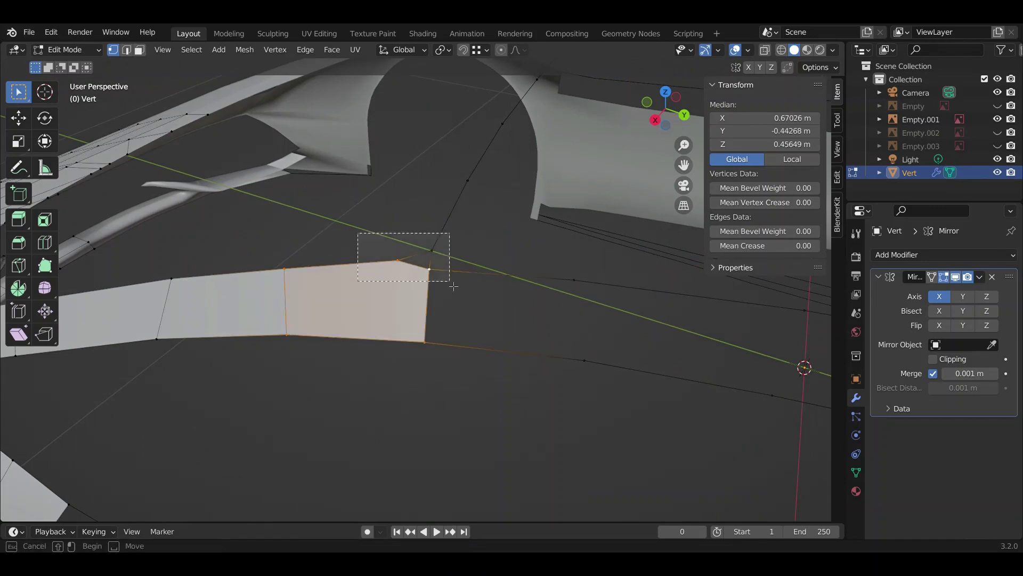
pyautogui.moveTo(473, 304); pyautogui.dragTo(452, 351, button='middle')
pyautogui.moveTo(663, 447); pyautogui.dragTo(663, 447)
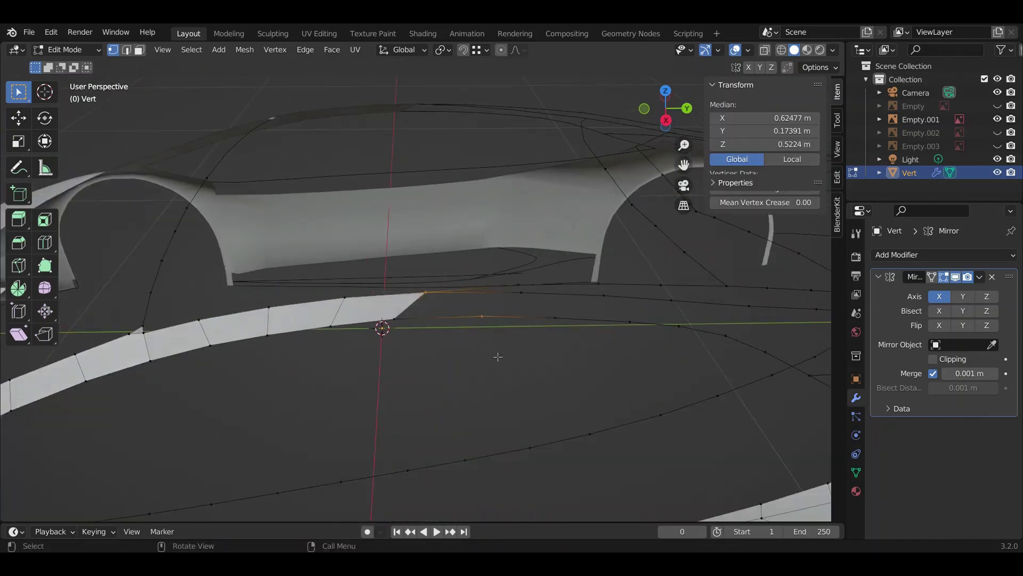
pyautogui.moveTo(663, 447)
pyautogui.mouseDown(button='middle')
pyautogui.moveTo(493, 321)
pyautogui.moveTo(295, 327)
pyautogui.mouseUp(button='middle')
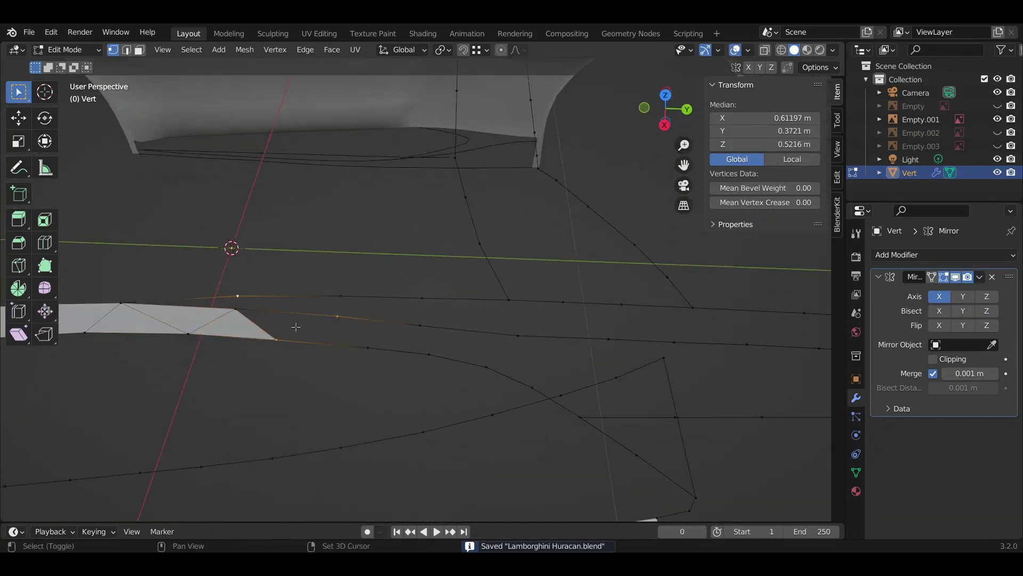
pyautogui.keyDown('shift'); pyautogui.click(593, 344); pyautogui.keyUp('shift')
pyautogui.moveTo(593, 343); pyautogui.dragTo(391, 328, button='middle')
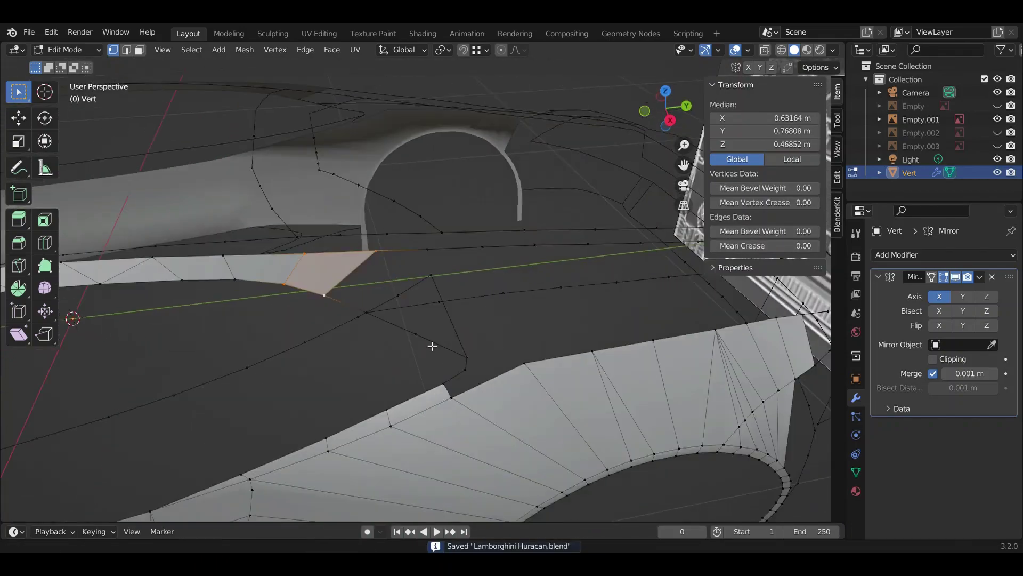
pyautogui.moveTo(391, 329); pyautogui.dragTo(558, 473)
pyautogui.click(706, 449)
# Step: In top view, slide a side-shell vertex along X to follow the blueprint
pyautogui.moveTo(706, 449); pyautogui.dragTo(458, 323, button='middle')
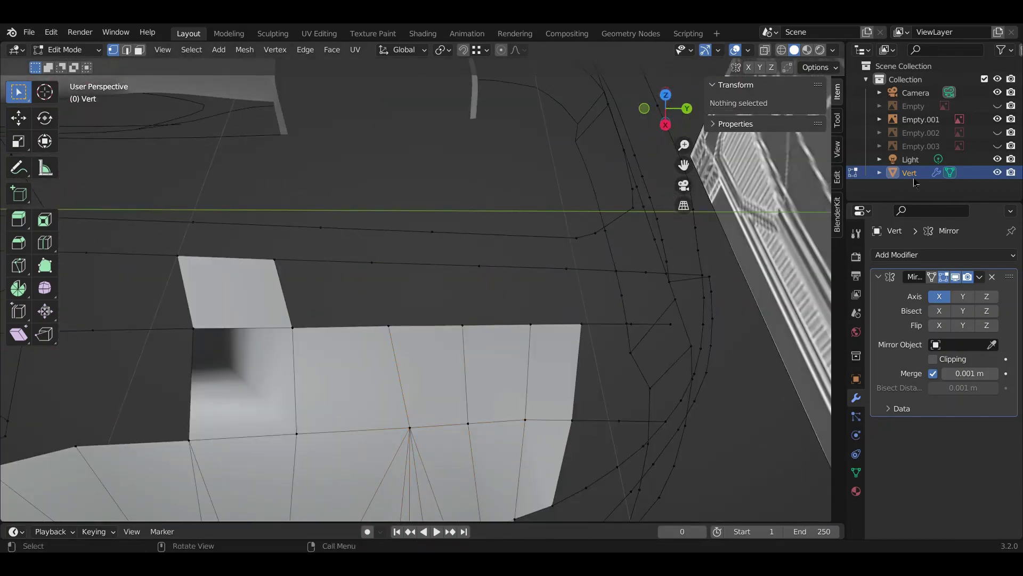
pyautogui.moveTo(327, 312)
pyautogui.mouseDown(button='middle')
pyautogui.moveTo(376, 297)
pyautogui.moveTo(521, 372)
pyautogui.moveTo(498, 189)
pyautogui.moveTo(373, 336)
pyautogui.moveTo(426, 294)
pyautogui.mouseUp(button='middle')
pyautogui.click(377, 297)
pyautogui.click(373, 336)
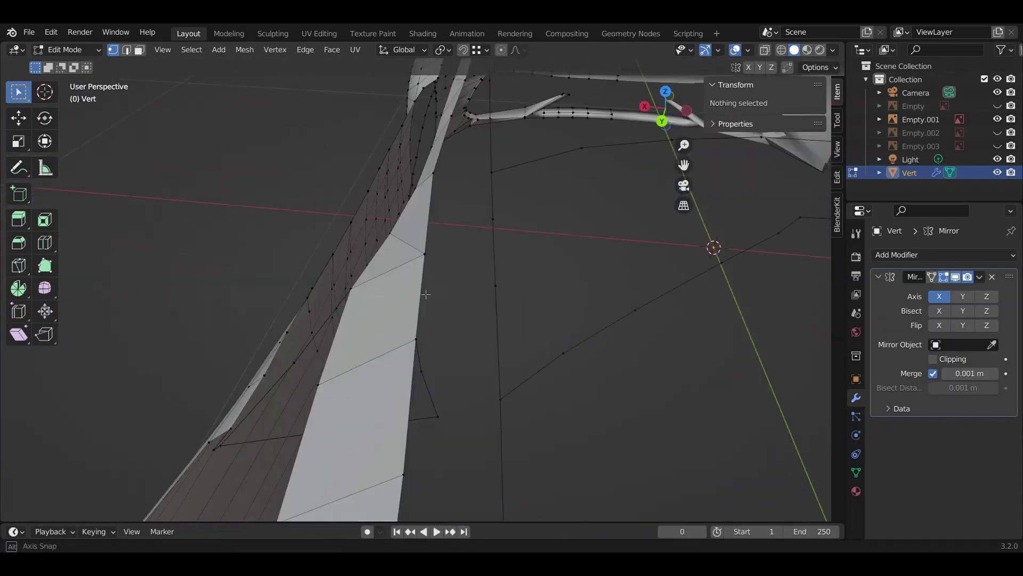
pyautogui.press('KP_7')
pyautogui.scroll(5, 533, 240)
pyautogui.hotkey('ctrl', 's')
pyautogui.press('g')
pyautogui.press('x')
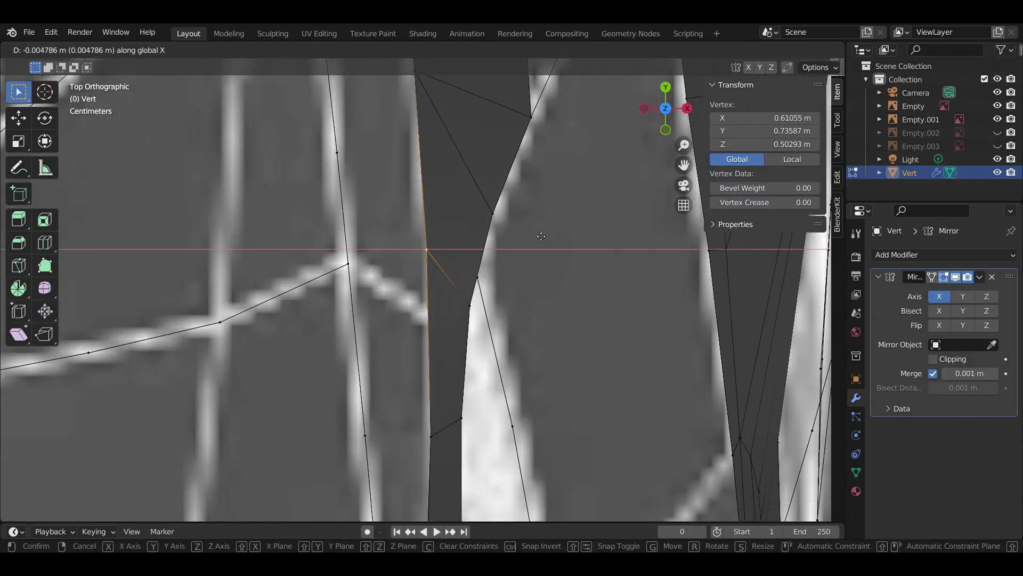
pyautogui.click(537, 222)
pyautogui.moveTo(537, 222)
pyautogui.mouseDown(button='middle')
pyautogui.moveTo(482, 240)
pyautogui.moveTo(426, 361)
pyautogui.moveTo(393, 253)
pyautogui.mouseUp(button='middle')
pyautogui.hotkey('shift', 'z')
pyautogui.click(427, 361)
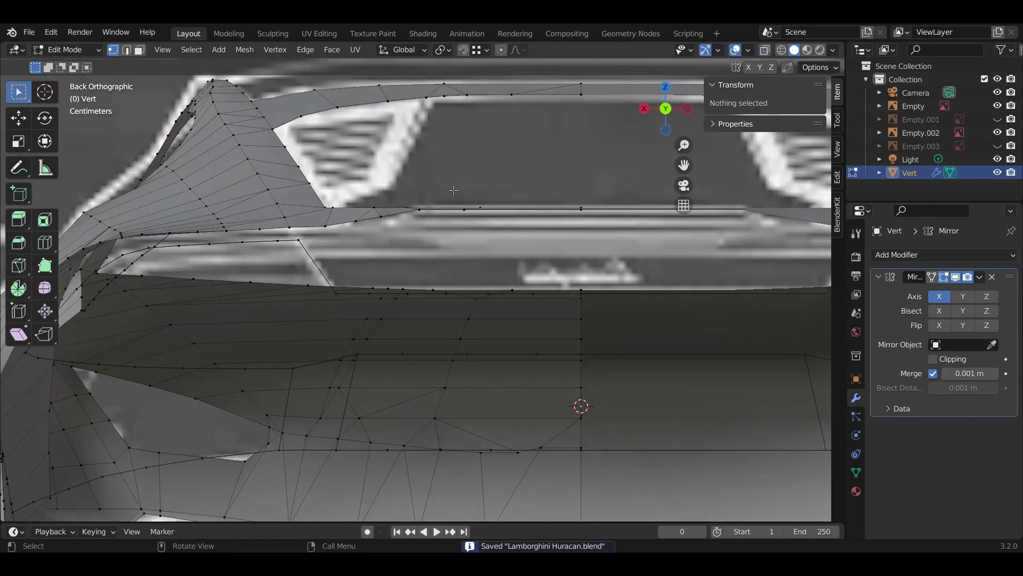
# Step: Extrude the rear body edge downward along Z
pyautogui.moveTo(477, 299); pyautogui.dragTo(332, 280, button='middle')
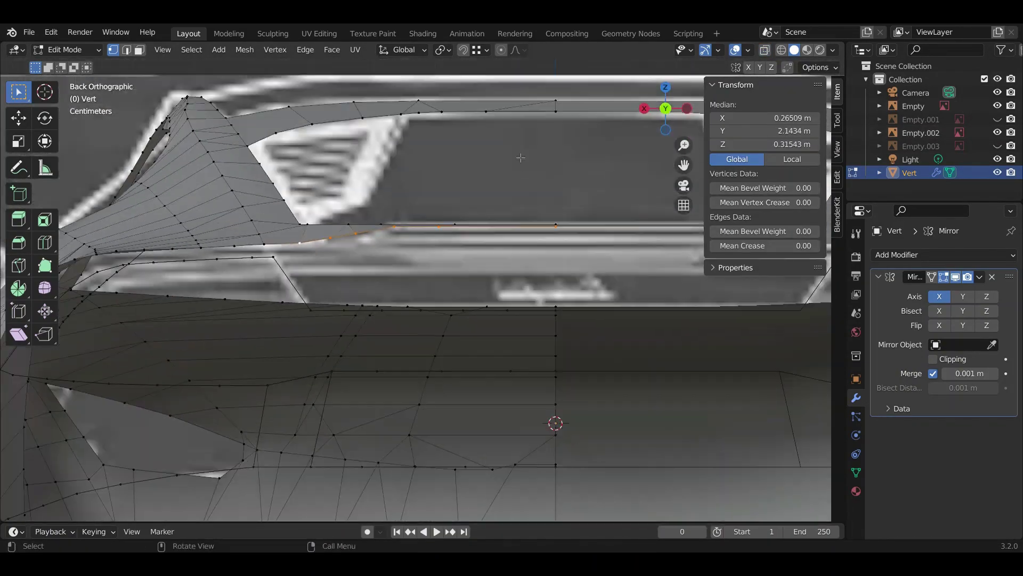
pyautogui.press('e')
pyautogui.press('z')
pyautogui.click(603, 500)
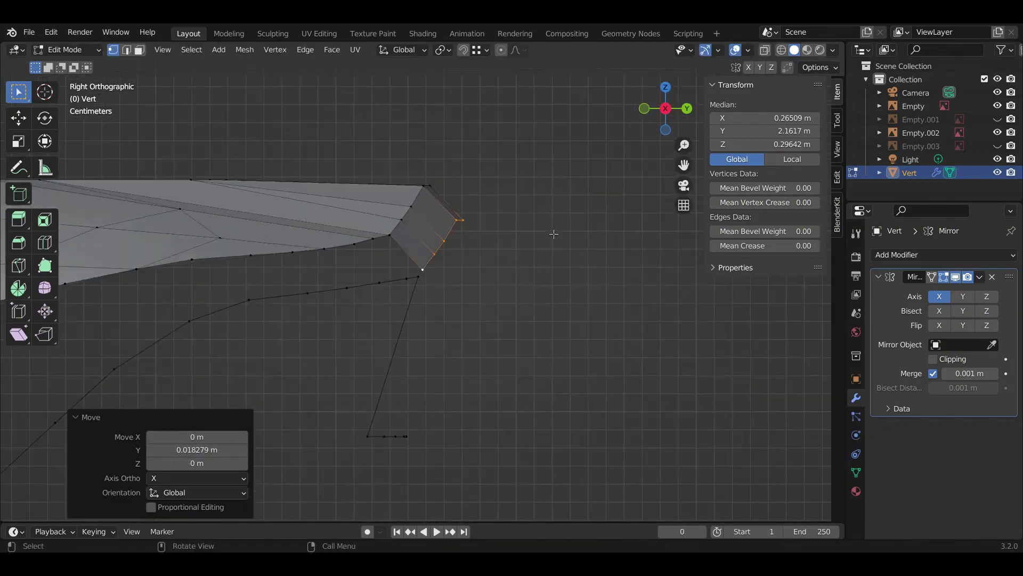
# Step: Fill a face between the selected rear edge vertices and save
pyautogui.keyDown('alt'); pyautogui.moveTo(490, 280); pyautogui.dragTo(372, 237, button='middle'); pyautogui.keyUp('alt')
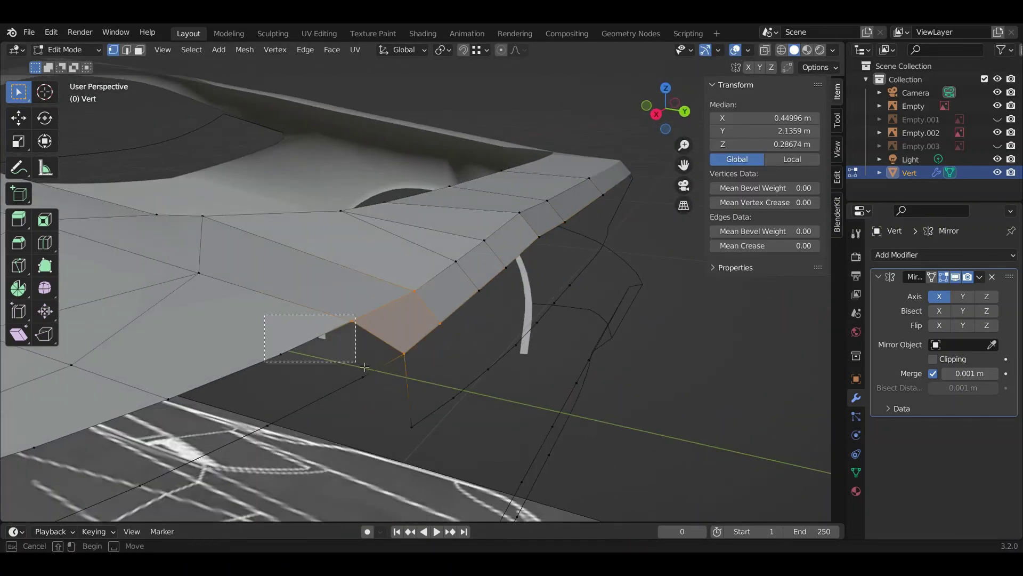
pyautogui.click(372, 237)
pyautogui.moveTo(317, 286); pyautogui.dragTo(561, 326, button='middle')
pyautogui.hotkey('ctrl', 's')
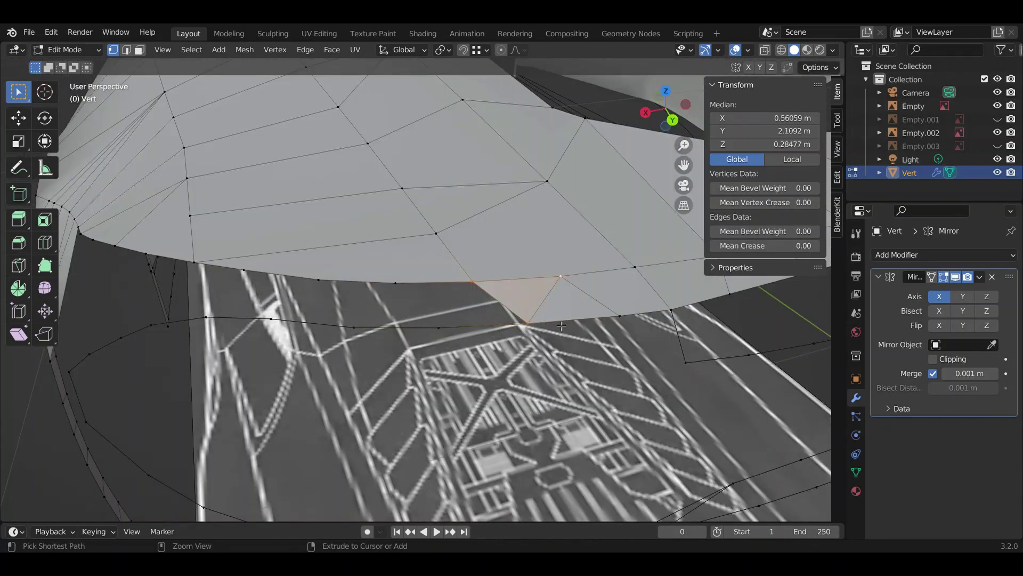
pyautogui.moveTo(454, 280)
pyautogui.mouseDown(button='middle')
pyautogui.moveTo(400, 289)
pyautogui.moveTo(470, 325)
pyautogui.moveTo(565, 343)
pyautogui.mouseUp(button='middle')
pyautogui.hotkey('ctrl', 's')
pyautogui.hotkey('alt', 'a')
# Step: Select vertices along the lower rear edge and rear corner
pyautogui.click(565, 343)
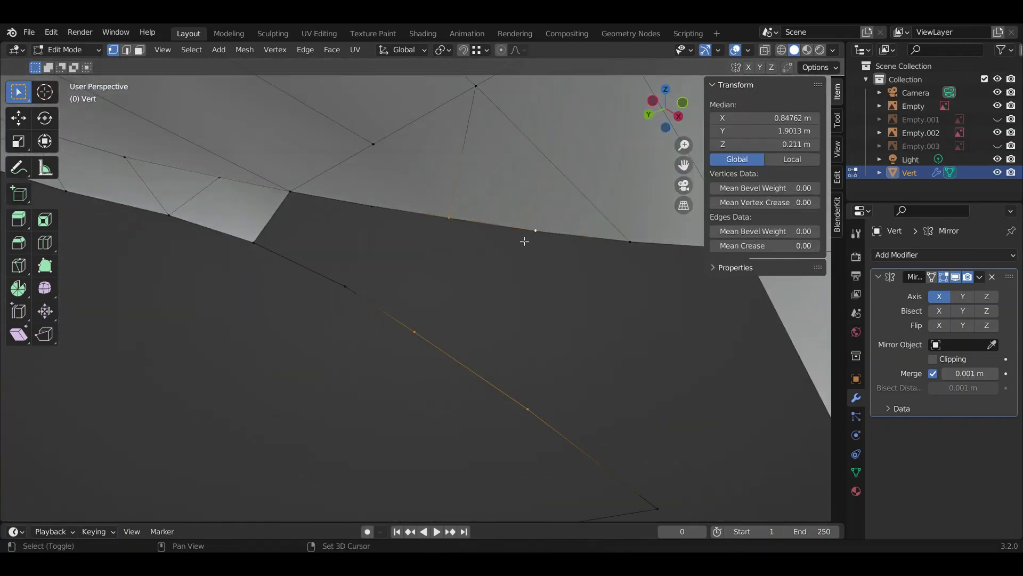
pyautogui.moveTo(525, 235); pyautogui.dragTo(482, 205, button='middle')
pyautogui.scroll(-3, 481, 204)
pyautogui.hotkey('alt', 'a')
pyautogui.moveTo(599, 298)
pyautogui.mouseDown(button='middle')
pyautogui.moveTo(494, 297)
pyautogui.moveTo(396, 174)
pyautogui.mouseUp(button='middle')
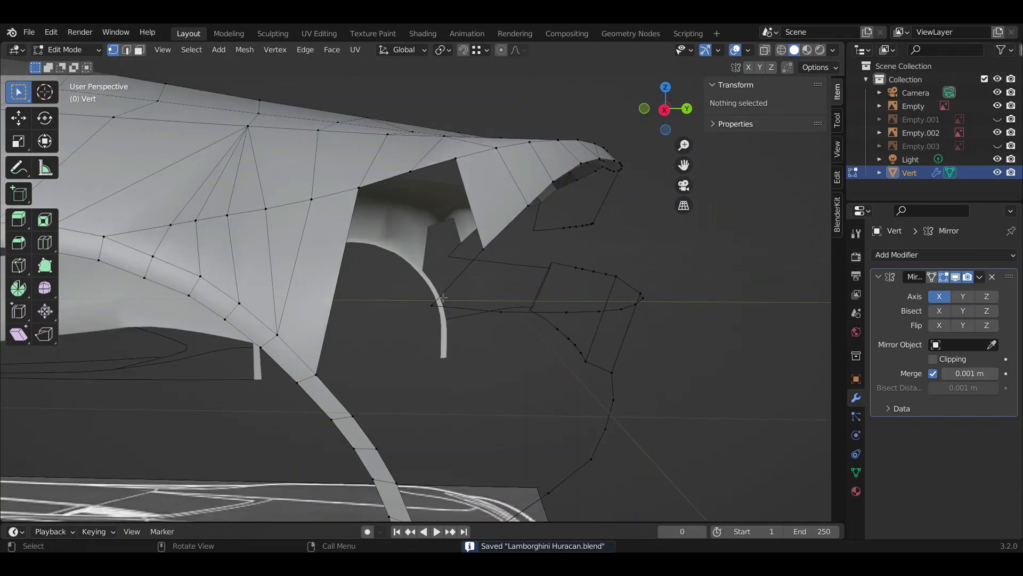
pyautogui.click(396, 175)
pyautogui.moveTo(306, 372); pyautogui.dragTo(331, 397)
pyautogui.moveTo(332, 397); pyautogui.dragTo(483, 305, button='middle')
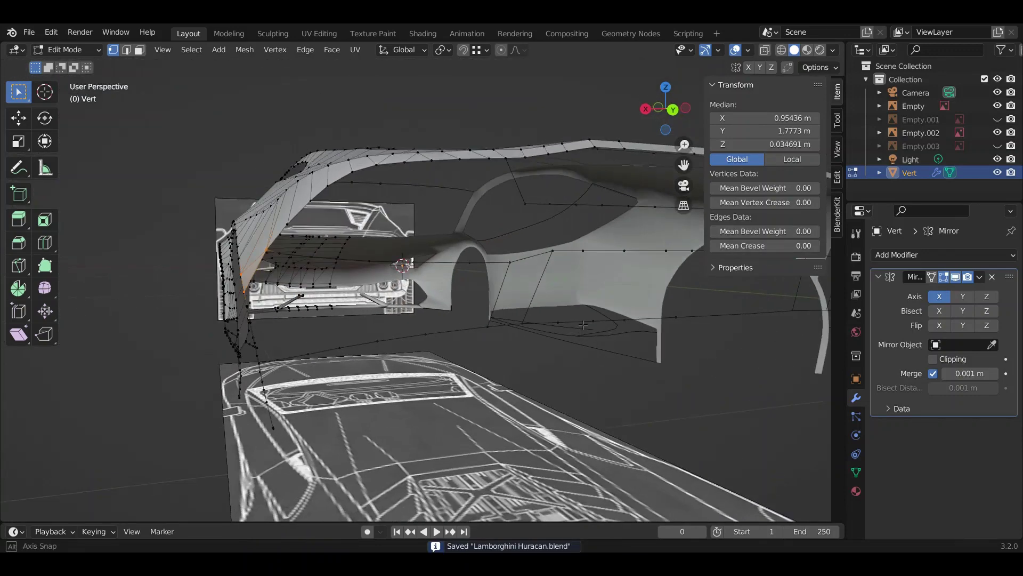
pyautogui.scroll(3, 483, 305)
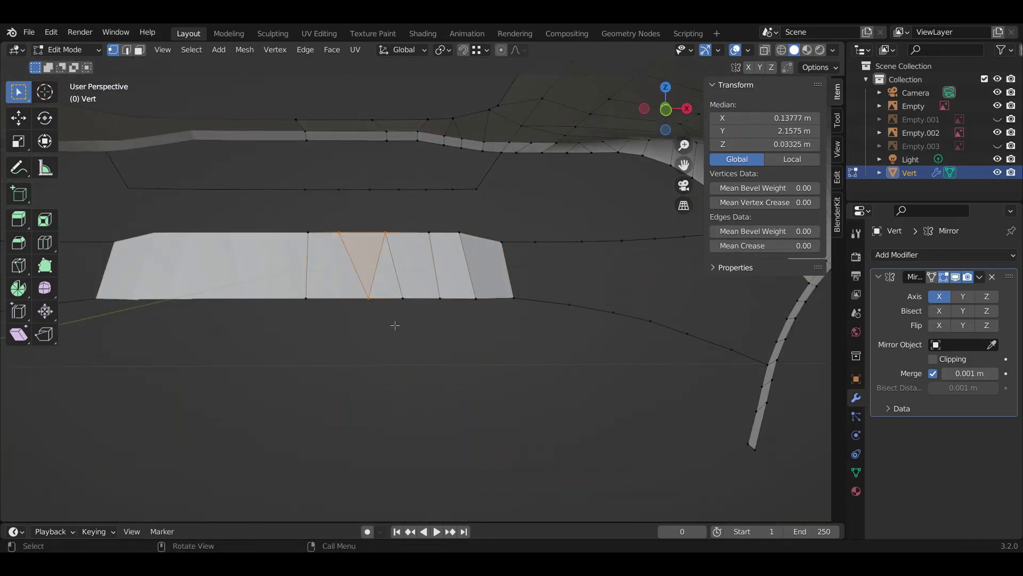
# Step: Complete a new quad face on the lower panel strip and select the edge path at its end
pyautogui.moveTo(395, 325); pyautogui.dragTo(374, 189, button='middle')
pyautogui.click(374, 189)
pyautogui.keyDown('shift'); pyautogui.click(417, 269); pyautogui.keyUp('shift')
pyautogui.moveTo(417, 269); pyautogui.dragTo(542, 272, button='middle')
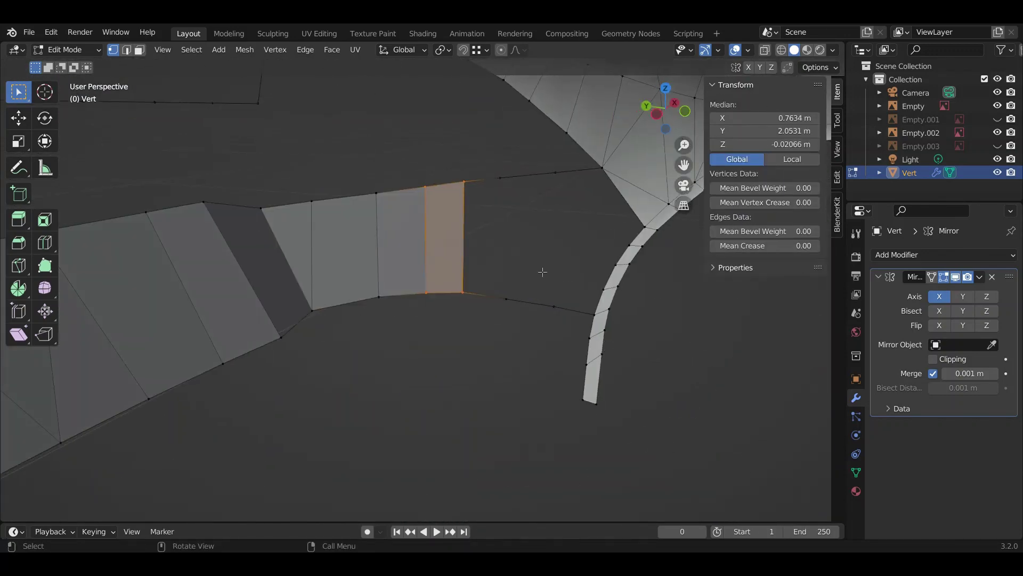
pyautogui.moveTo(572, 220); pyautogui.dragTo(572, 219)
pyautogui.moveTo(572, 220)
pyautogui.mouseDown(button='middle')
pyautogui.moveTo(521, 334)
pyautogui.moveTo(477, 315)
pyautogui.mouseUp(button='middle')
pyautogui.keyDown('ctrl'); pyautogui.click(477, 314); pyautogui.keyUp('ctrl')
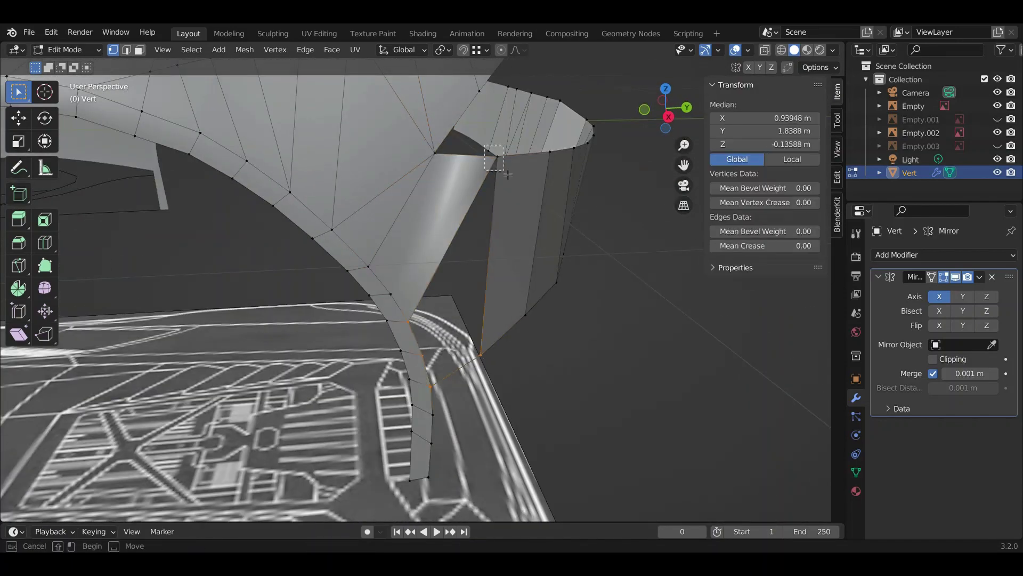
# Step: Select the strip's top edge and adjacent vertices, then deselect and save
pyautogui.moveTo(485, 145); pyautogui.dragTo(507, 174)
pyautogui.moveTo(508, 175)
pyautogui.mouseDown(button='middle')
pyautogui.moveTo(474, 260)
pyautogui.moveTo(500, 238)
pyautogui.mouseUp(button='middle')
pyautogui.hotkey('ctrl', 's')
pyautogui.click(561, 145)
pyautogui.moveTo(562, 145); pyautogui.dragTo(558, 183, button='middle')
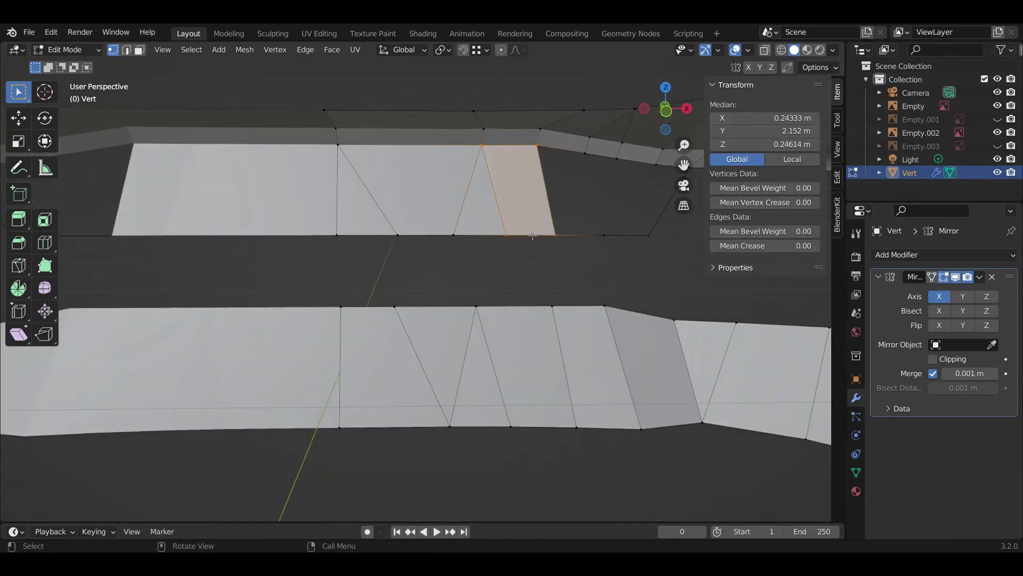
pyautogui.moveTo(533, 236); pyautogui.dragTo(400, 271, button='middle')
pyautogui.moveTo(400, 271); pyautogui.dragTo(454, 321)
pyautogui.moveTo(398, 285)
pyautogui.mouseDown(button='middle')
pyautogui.moveTo(480, 224)
pyautogui.moveTo(710, 110)
pyautogui.mouseUp(button='middle')
pyautogui.hotkey('alt', 'a')
pyautogui.hotkey('ctrl', 's')
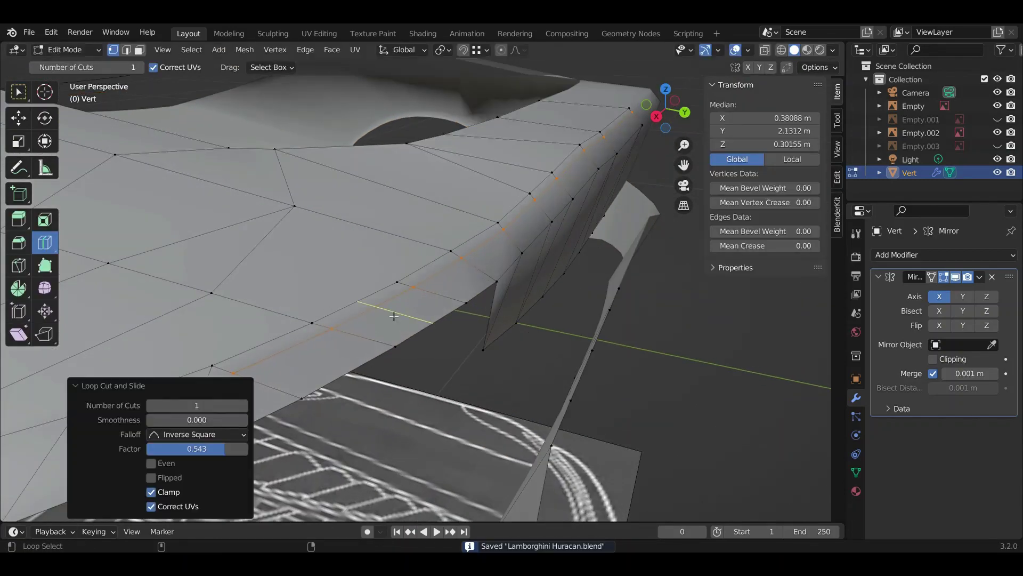
# Step: Select the vertices along the car's lower edge and switch the viewport to Solid shading
pyautogui.moveTo(394, 317); pyautogui.dragTo(233, 350, button='middle')
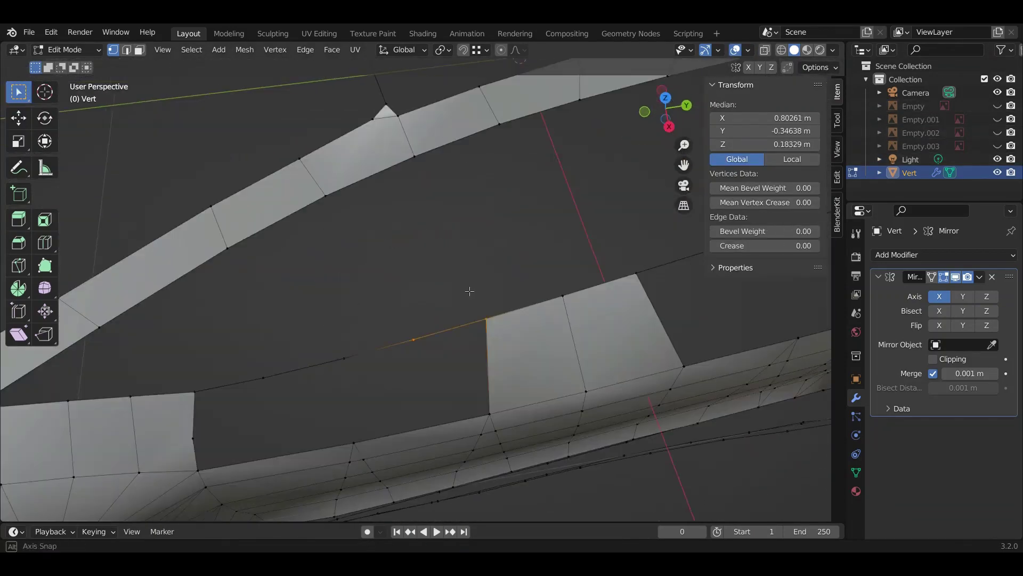
pyautogui.moveTo(384, 317); pyautogui.dragTo(439, 344)
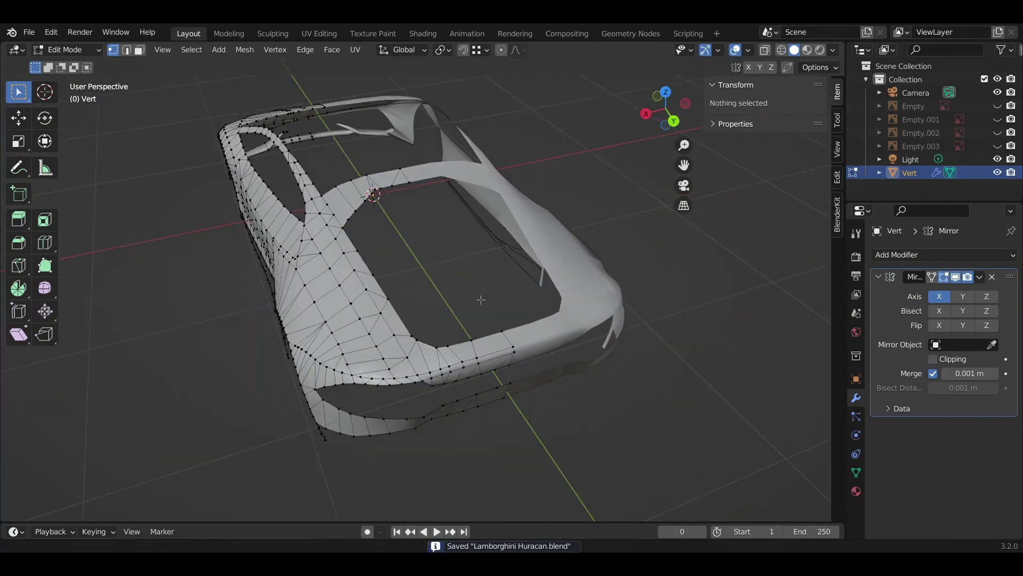
pyautogui.press('z')
pyautogui.click(581, 308)
pyautogui.press('k')
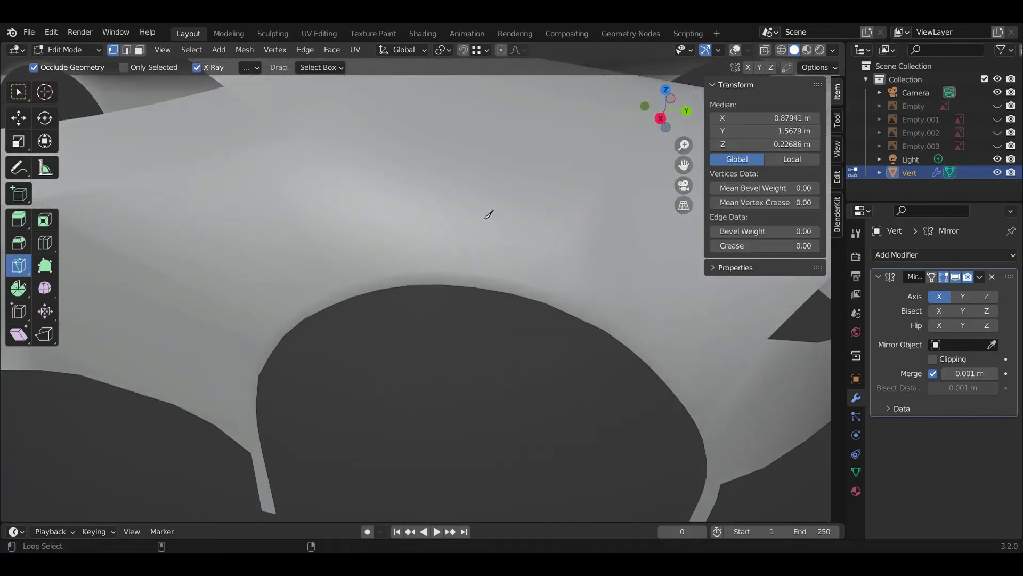
pyautogui.hotkey('ctrl', 's')
# Step: Nudge the front corner vertex along X twice, orbiting to check its placement
pyautogui.press('KP_Decimal')
pyautogui.moveTo(770, 283); pyautogui.dragTo(539, 263, button='middle')
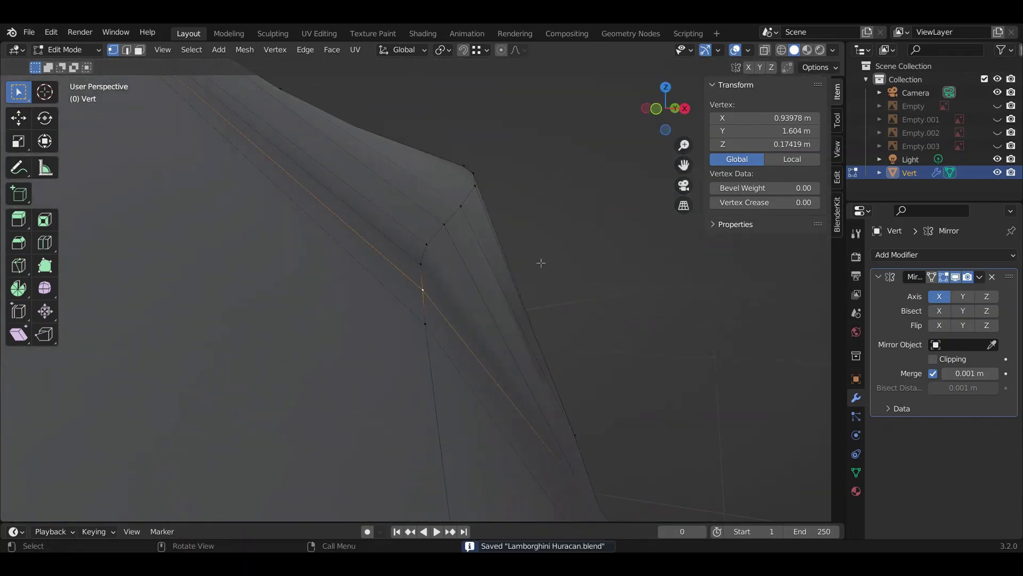
pyautogui.press('g')
pyautogui.press('x')
pyautogui.click(629, 359)
pyautogui.moveTo(629, 359)
pyautogui.mouseDown(button='middle')
pyautogui.moveTo(526, 288)
pyautogui.moveTo(384, 274)
pyautogui.mouseUp(button='middle')
pyautogui.press('g')
pyautogui.press('x')
pyautogui.click(513, 286)
pyautogui.moveTo(542, 251); pyautogui.dragTo(420, 253, button='middle')
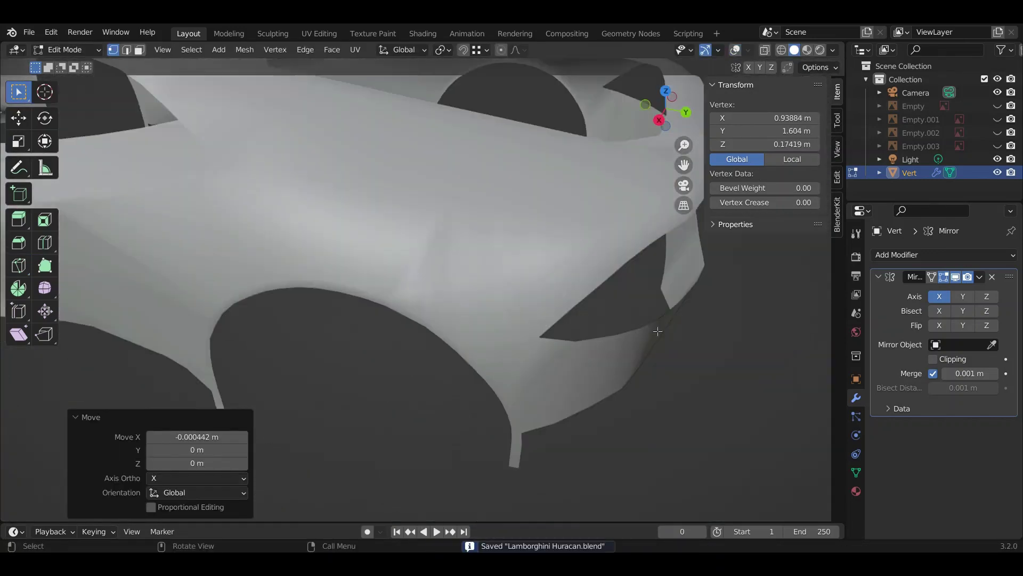
# Step: In Top view, line the corner vertex up along X and save
pyautogui.press('KP_7')
pyautogui.press('g')
pyautogui.press('x')
pyautogui.click(420, 253)
pyautogui.scroll(-1, 420, 253)
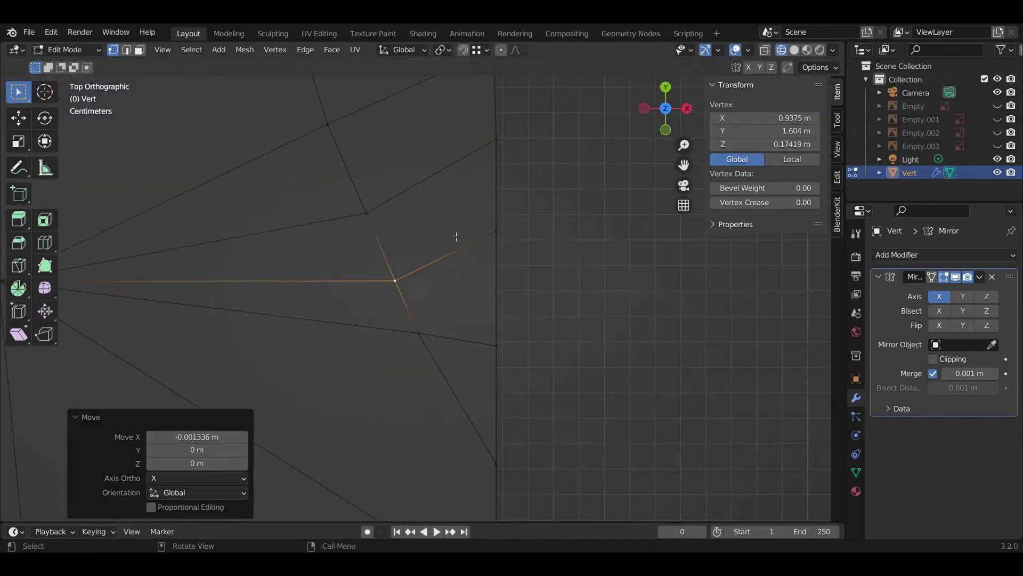
pyautogui.press('g')
pyautogui.press('x')
pyautogui.click(455, 235)
pyautogui.hotkey('ctrl', 's')
pyautogui.moveTo(456, 236)
pyautogui.mouseDown(button='middle')
pyautogui.moveTo(376, 332)
pyautogui.moveTo(507, 293)
pyautogui.moveTo(24, 100)
pyautogui.mouseUp(button='middle')
# Step: With everything deselected, cut a new edge loop across the hood near the windshield
pyautogui.scroll(-3, 376, 332)
pyautogui.hotkey('alt', 'a')
pyautogui.hotkey('shift', 'space')
pyautogui.press('k')
pyautogui.click(391, 338)
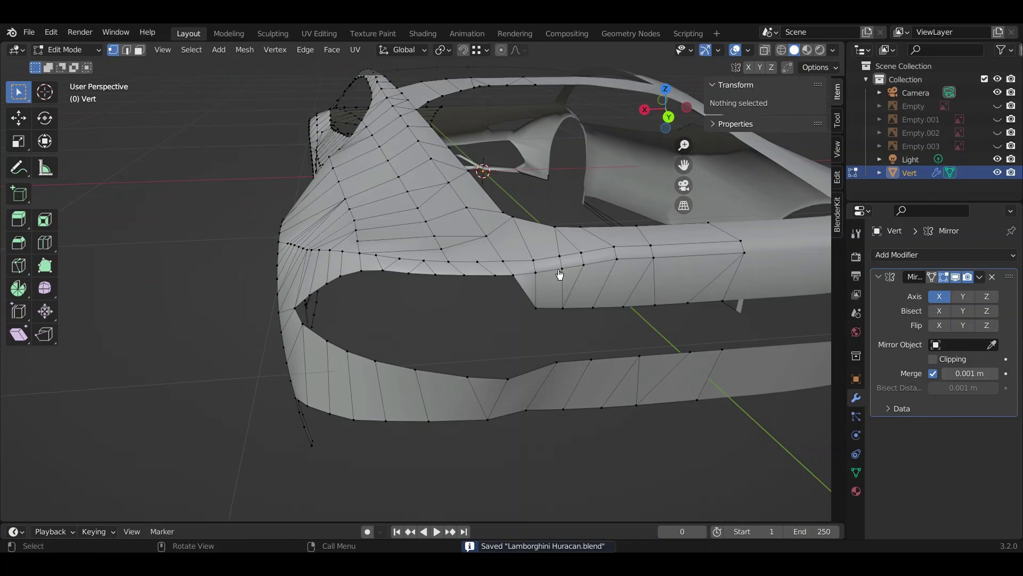
pyautogui.moveTo(559, 275)
pyautogui.mouseDown(button='middle')
pyautogui.moveTo(480, 298)
pyautogui.moveTo(384, 293)
pyautogui.mouseUp(button='middle')
pyautogui.scroll(-2, 480, 298)
pyautogui.scroll(5, 502, 332)
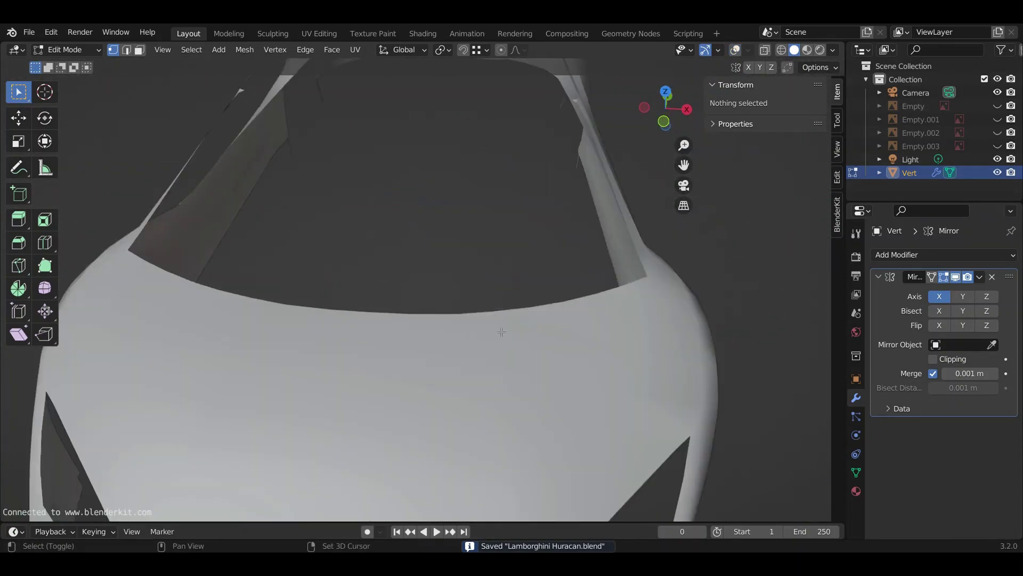
pyautogui.moveTo(430, 262); pyautogui.dragTo(528, 281)
pyautogui.click(456, 294)
# Step: Add a single-cut edge loop on the hood centre strip, slid to -0.562, and save
pyautogui.hotkey('ctrl', 's')
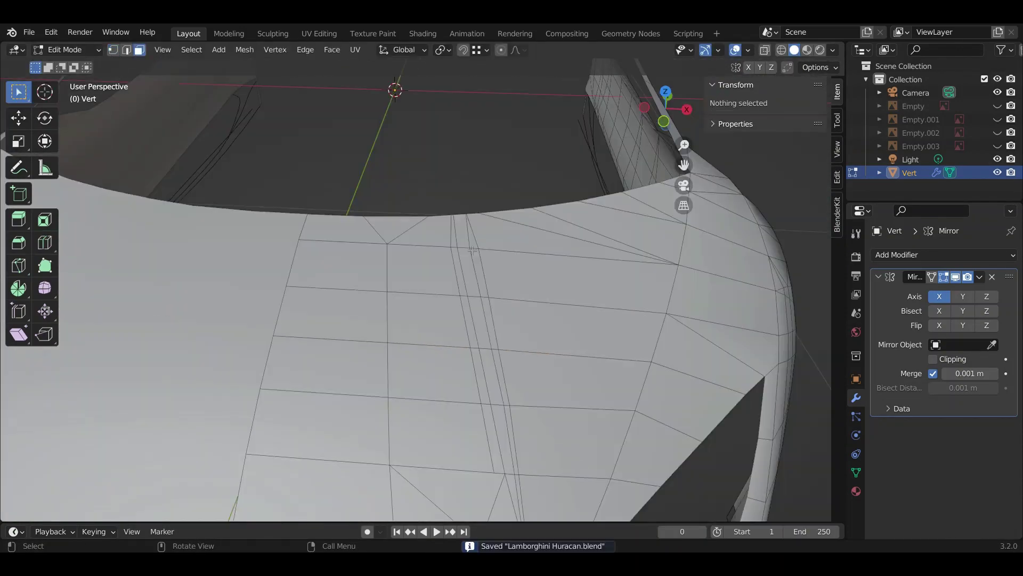
pyautogui.hotkey('ctrl', 'r')
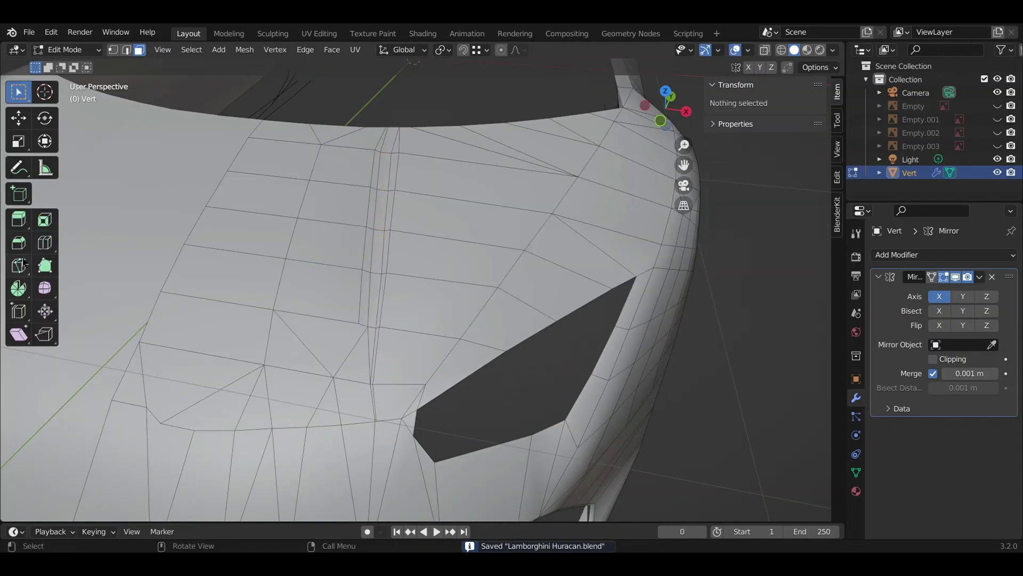
pyautogui.scroll(3, 385, 220)
pyautogui.moveTo(421, 298); pyautogui.dragTo(429, 312)
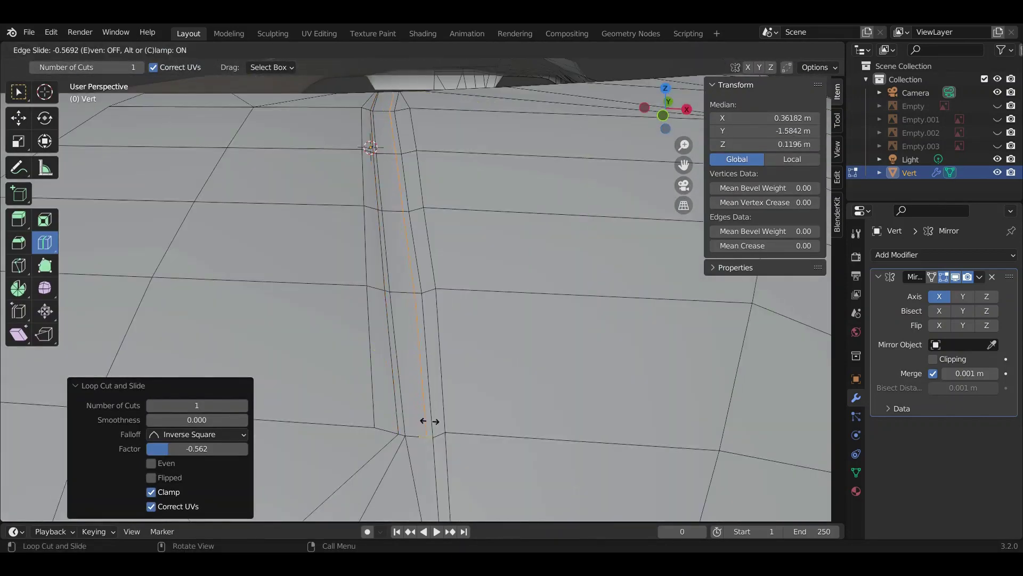
pyautogui.scroll(-8, 428, 312)
pyautogui.scroll(8, 455, 280)
pyautogui.press('3')
pyautogui.hotkey('ctrl', 's')
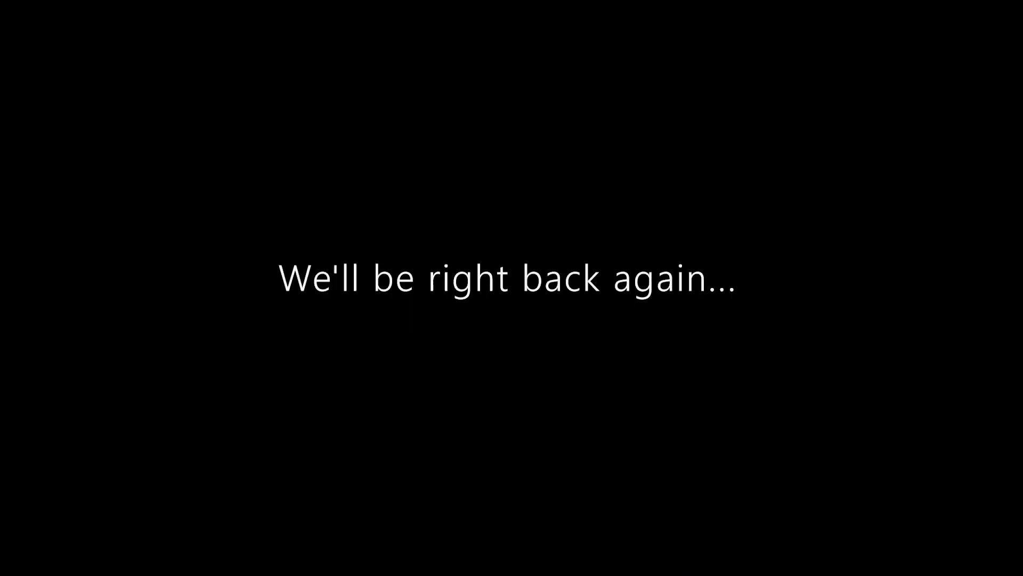